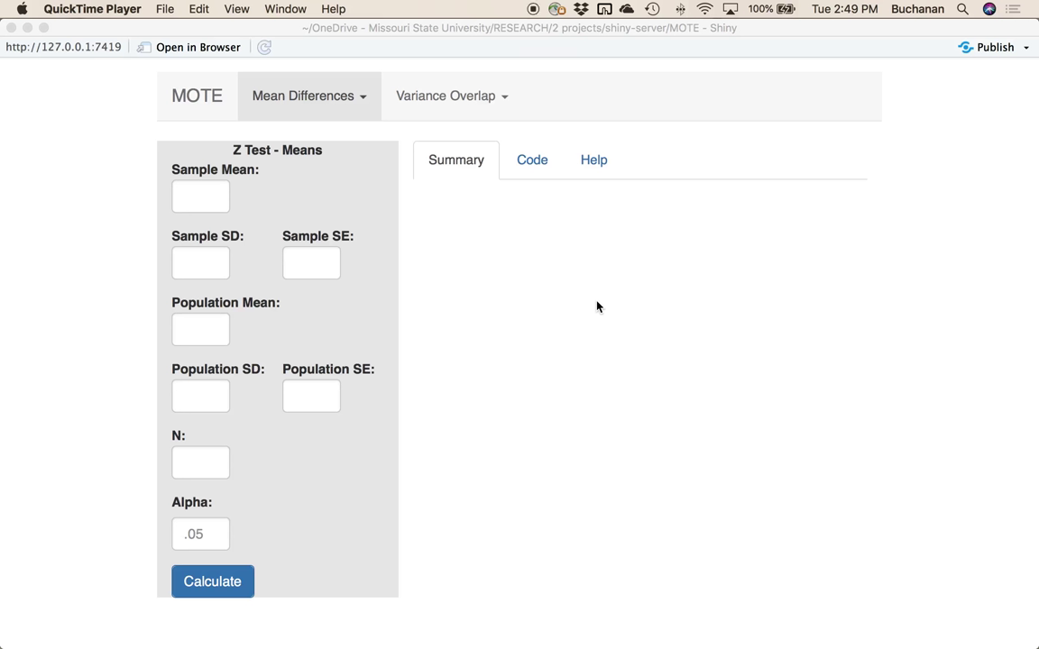
- Bring MOTE to the front and pick Eta - F from the Variance Overlap menu
{"action": "left_click", "coordinate": [474, 248]}
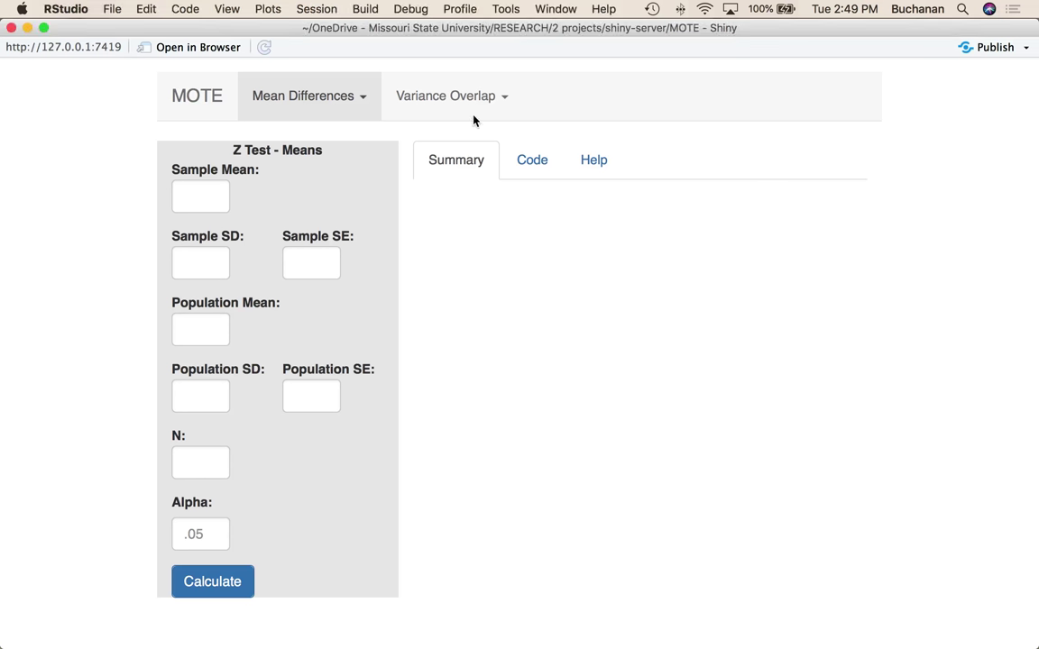
{"action": "left_click", "coordinate": [482, 104]}
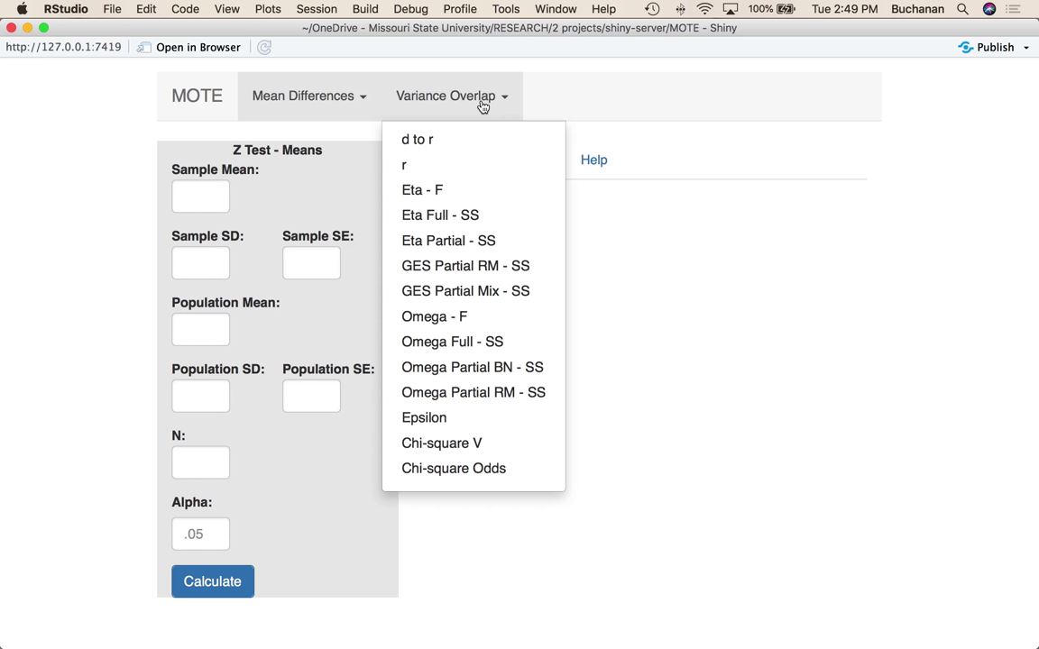
{"action": "left_click", "coordinate": [450, 196]}
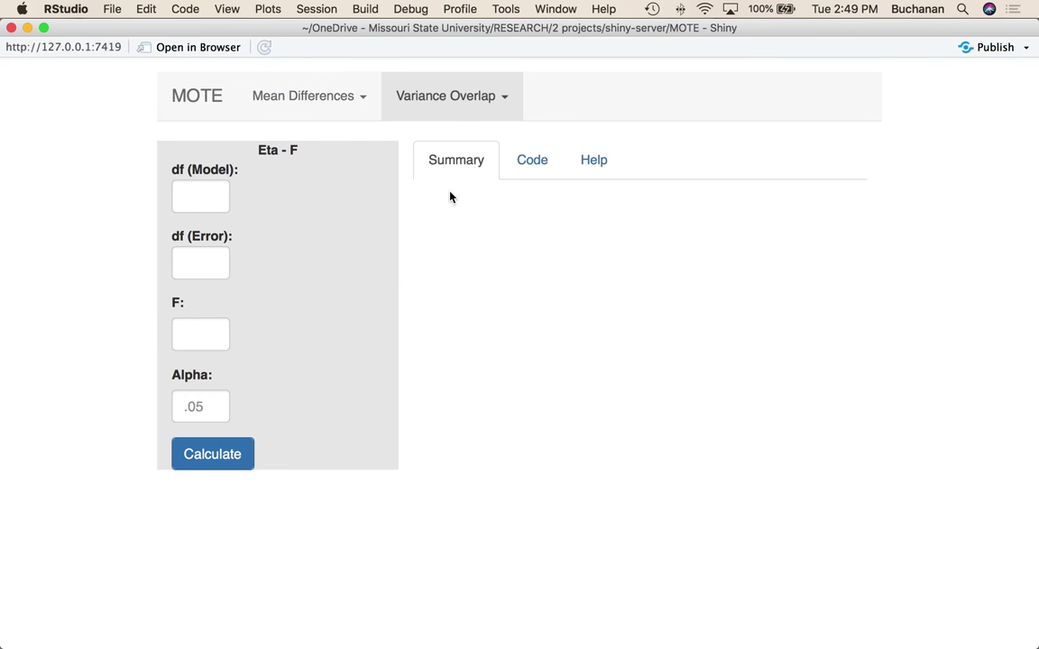
- Read the eta.F formula and usage on the Code tab, then bring up the JASP ANOVA output
{"action": "left_click", "coordinate": [530, 160]}
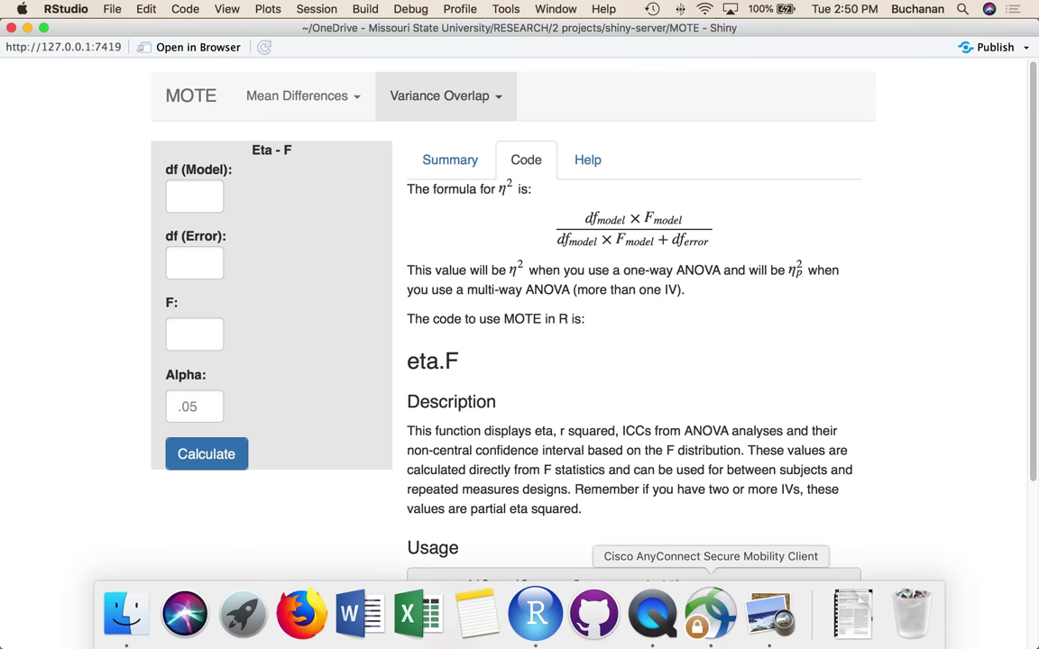
{"action": "left_click", "coordinate": [767, 617]}
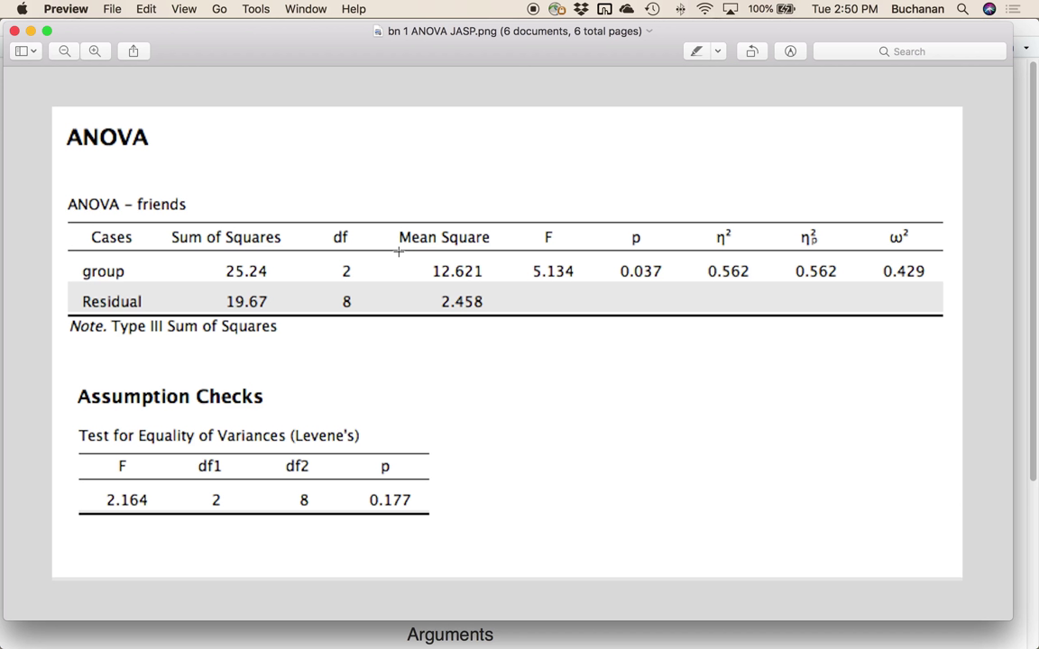
- Box the F value 5.134 and the df values 2 and 8 in the JASP table, then return to MOTE
{"action": "left_click_drag", "start_coordinate": [503, 208], "coordinate": [601, 304]}
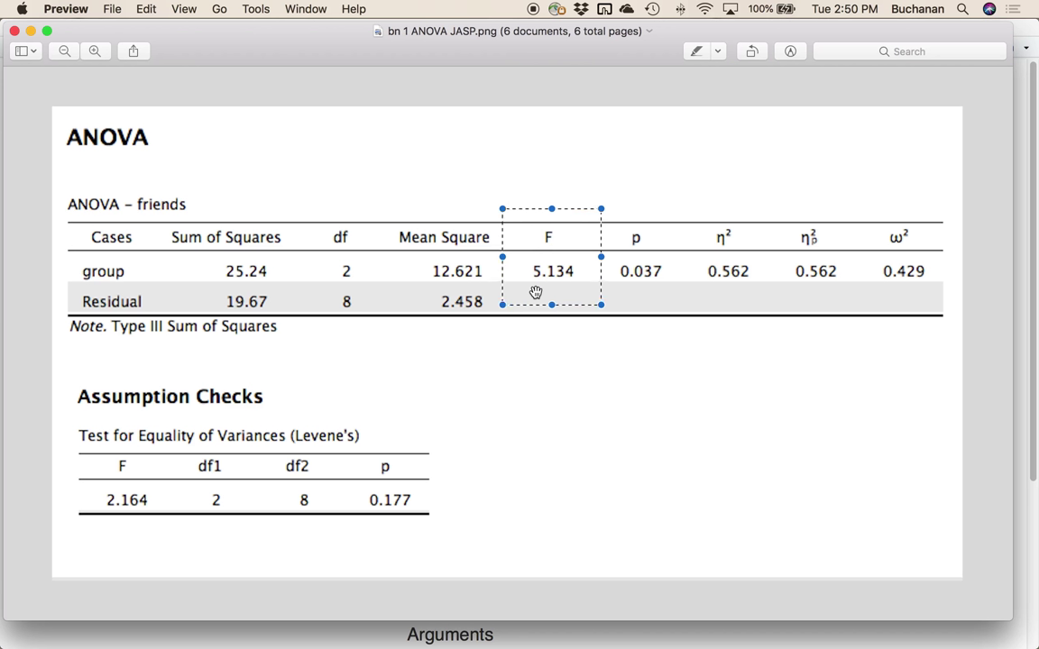
{"action": "left_click_drag", "start_coordinate": [325, 205], "coordinate": [407, 321]}
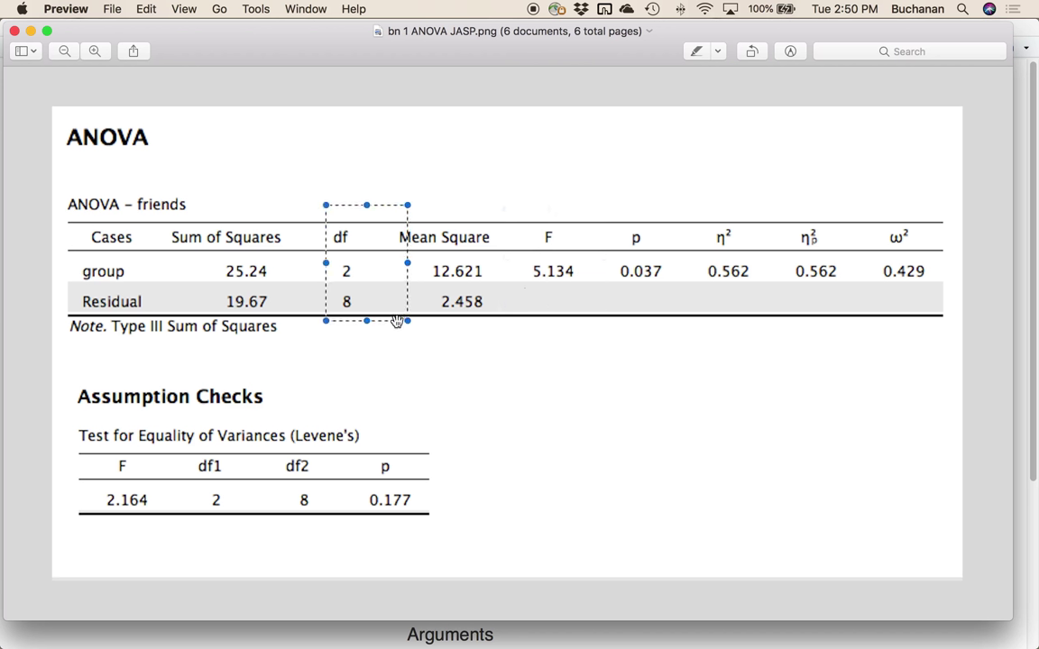
{"action": "left_click", "coordinate": [186, 639]}
- Enter 2 as df (Model), checking it against the ANOVA output
{"action": "left_click", "coordinate": [176, 189]}
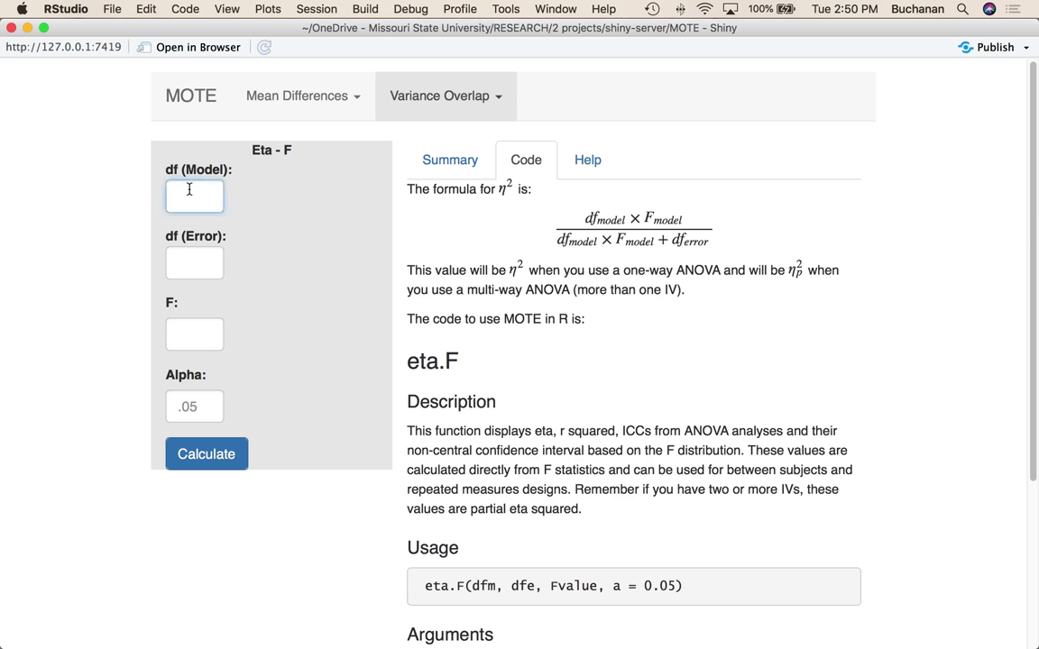
{"action": "type", "text": "2"}
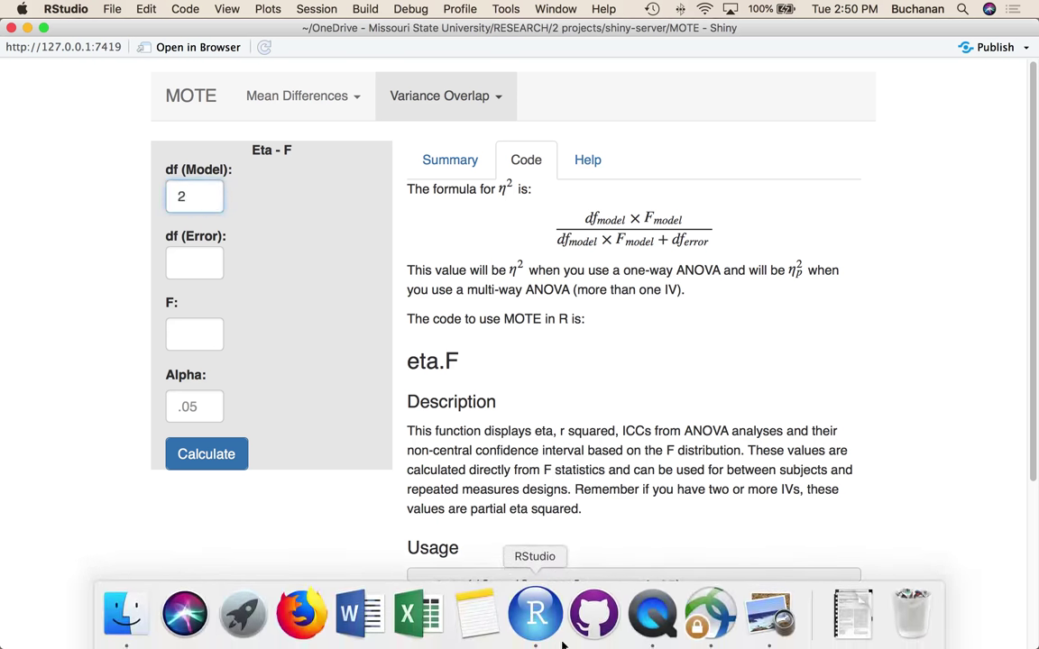
{"action": "left_click", "coordinate": [769, 636]}
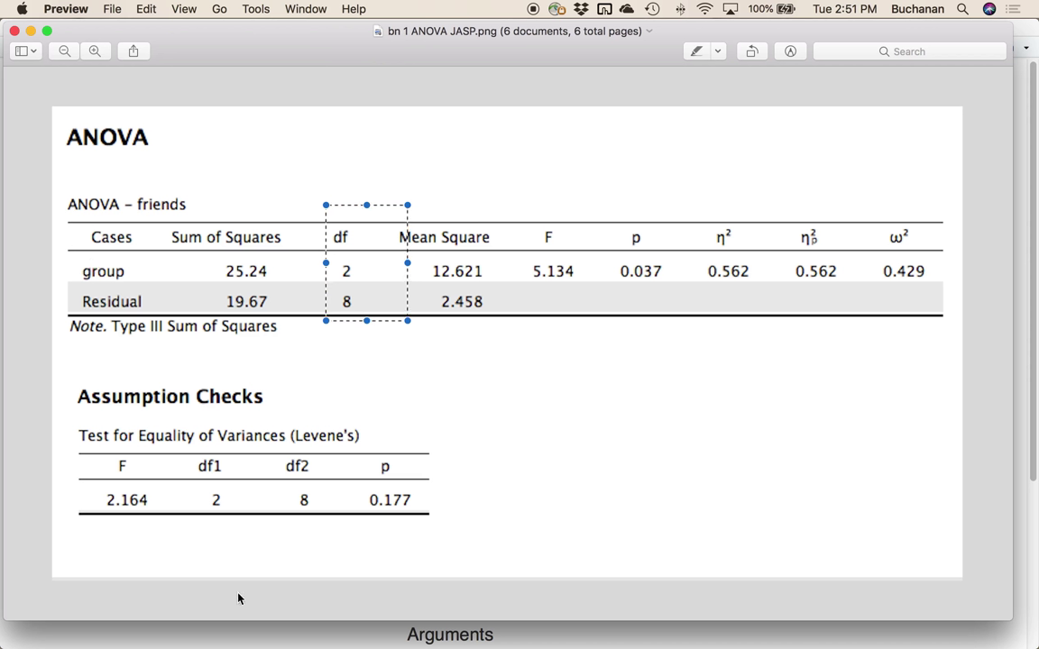
{"action": "left_click", "coordinate": [34, 624]}
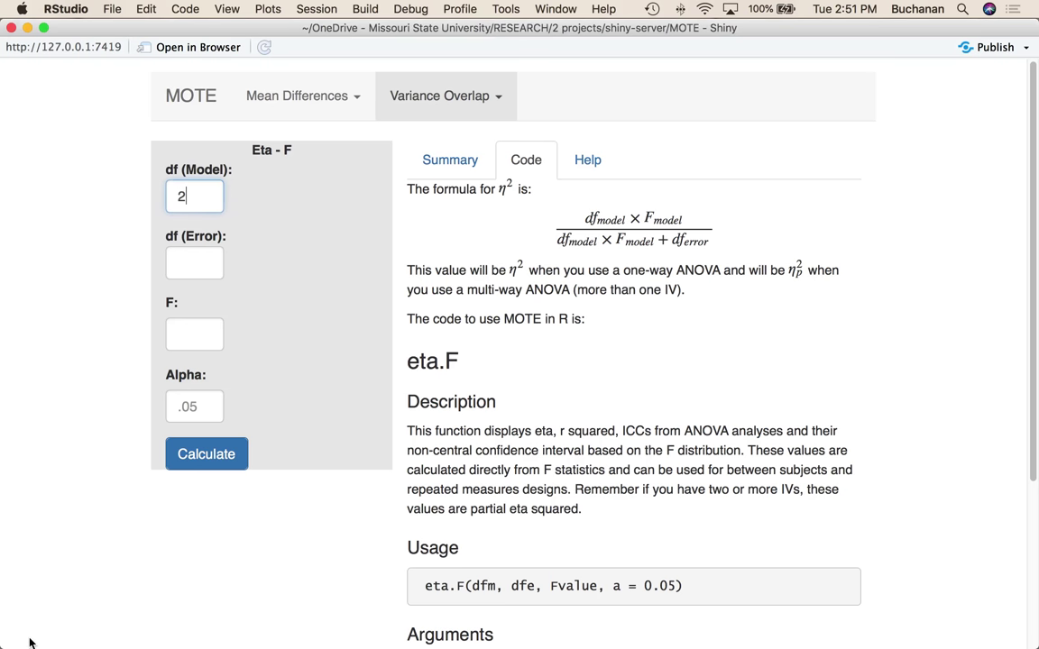
- Enter df (Error) 8, F 5.13 and alpha .05, then calculate eta squared and view the summary
{"action": "left_click", "coordinate": [182, 264]}
{"action": "type", "text": "8"}
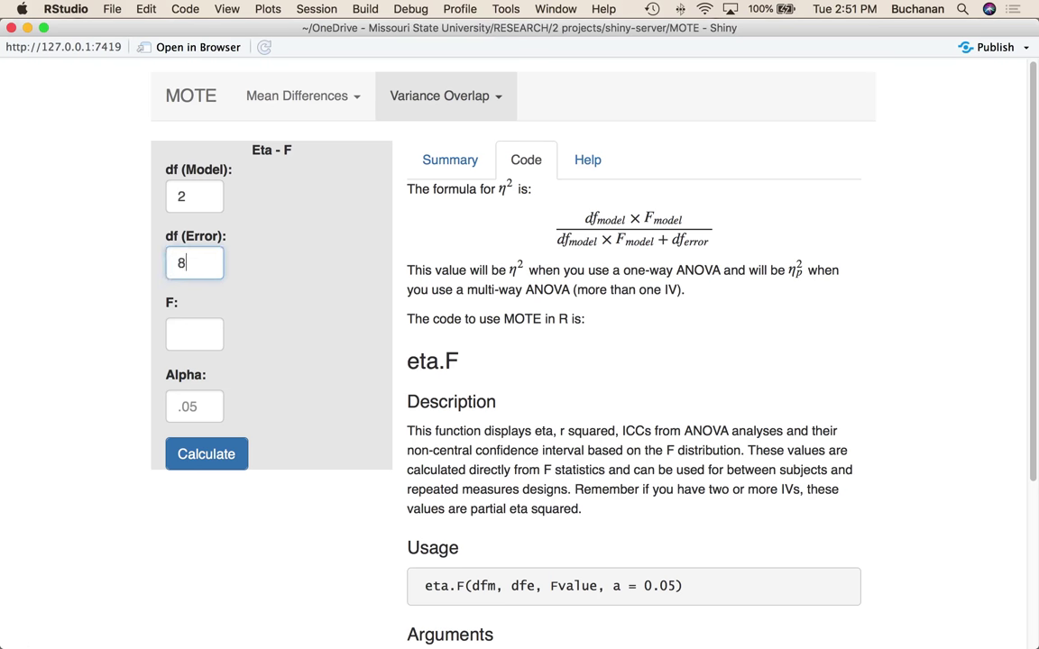
{"action": "key", "text": "Tab"}
{"action": "type", "text": "5.13"}
{"action": "key", "text": "Tab"}
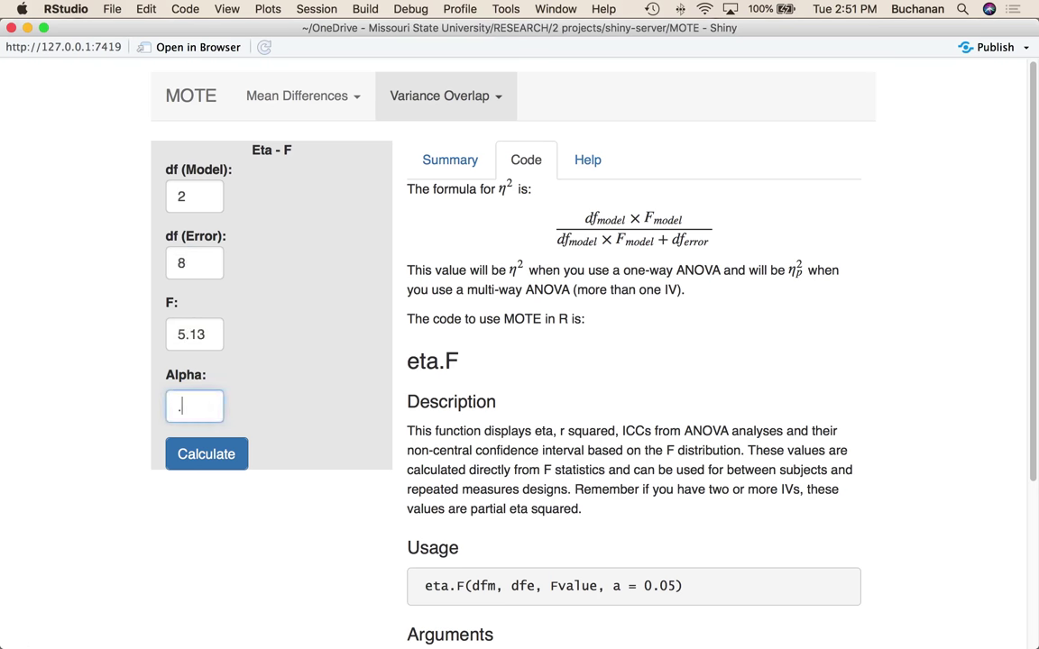
{"action": "type", "text": ".05"}
{"action": "left_click", "coordinate": [211, 456]}
{"action": "left_click", "coordinate": [445, 161]}
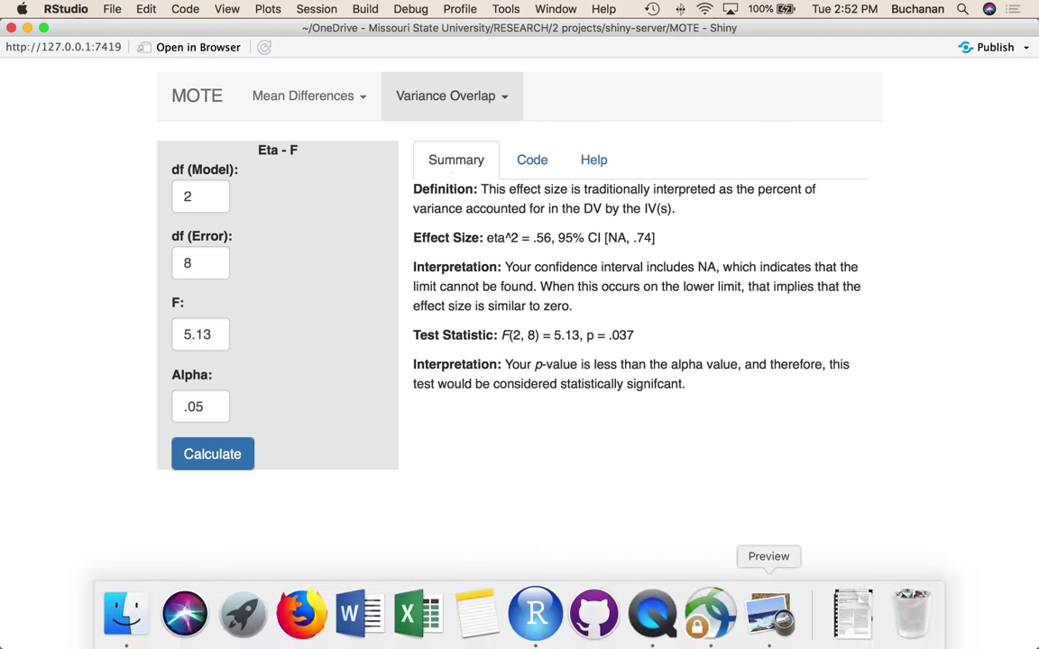
- Bring back the JASP output and box its η² value 0.562
{"action": "left_click", "coordinate": [769, 620]}
{"action": "left_click_drag", "start_coordinate": [692, 207], "coordinate": [772, 307]}
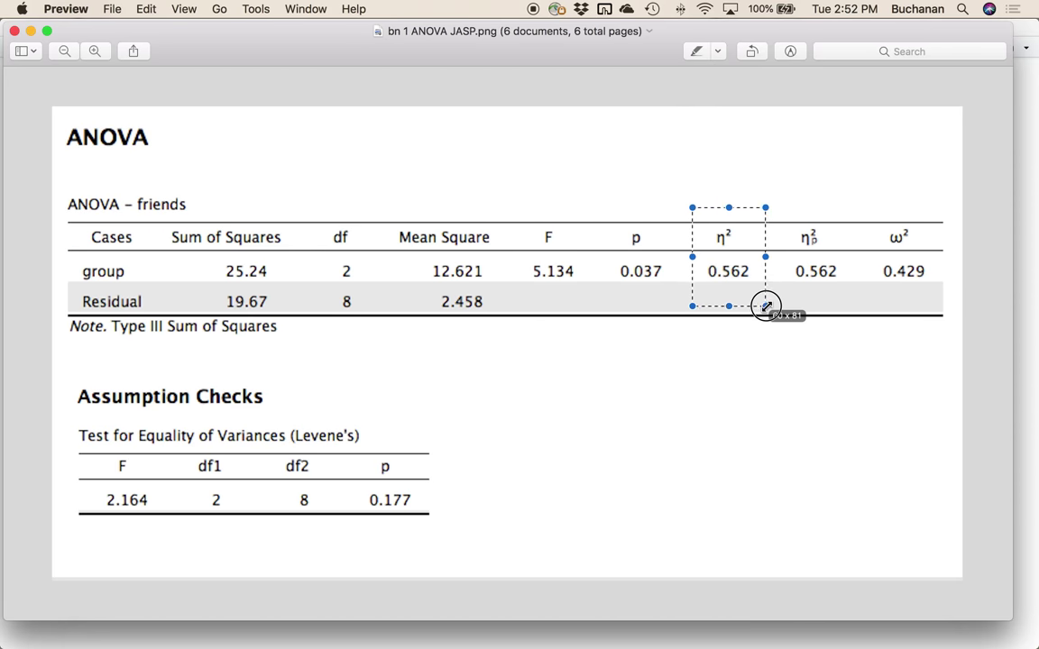
{"action": "left_click_drag", "start_coordinate": [765, 307], "coordinate": [765, 306]}
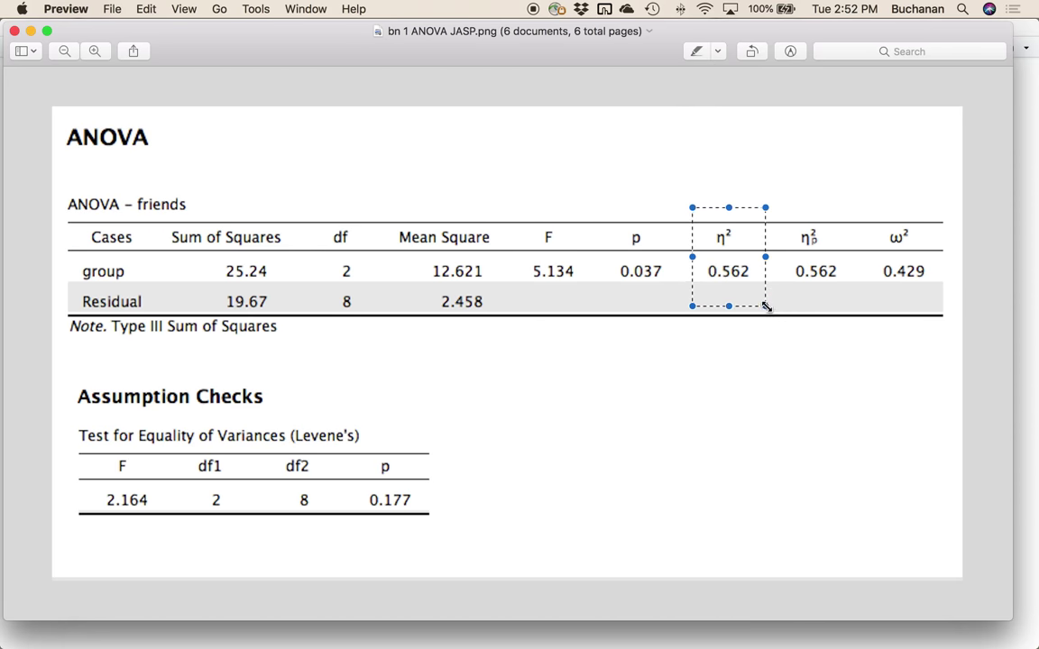
{"action": "left_click", "coordinate": [735, 304]}
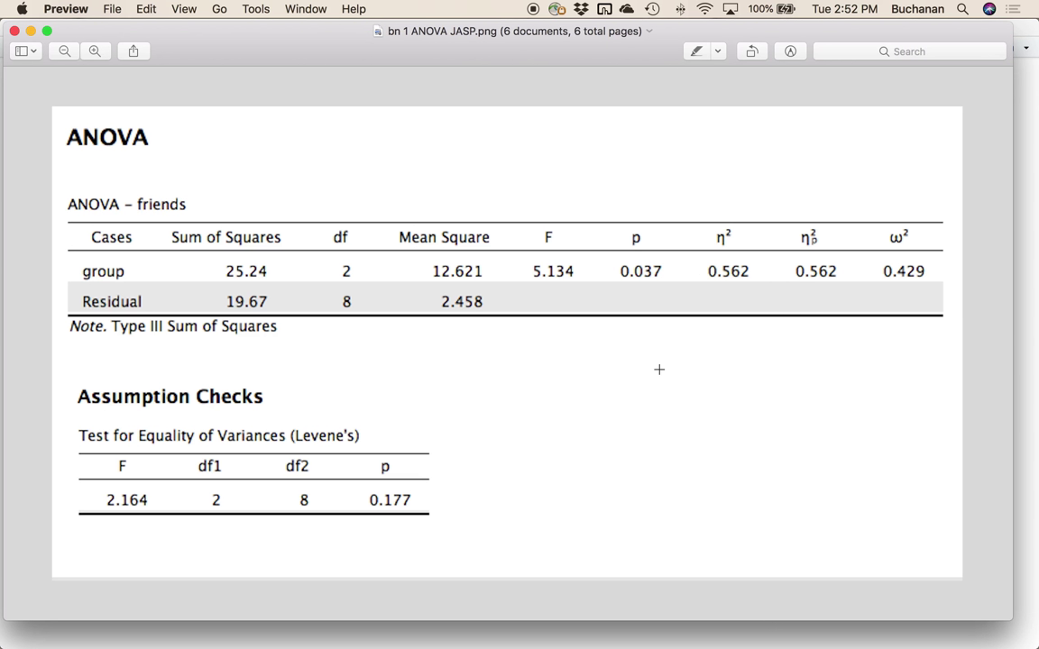
- Zoom into the SAS output and box the Model df 2, F Value 5.13 and R-Square 0.562078
{"action": "scroll", "coordinate": [658, 369], "scroll_direction": "down", "scroll_amount": 10}
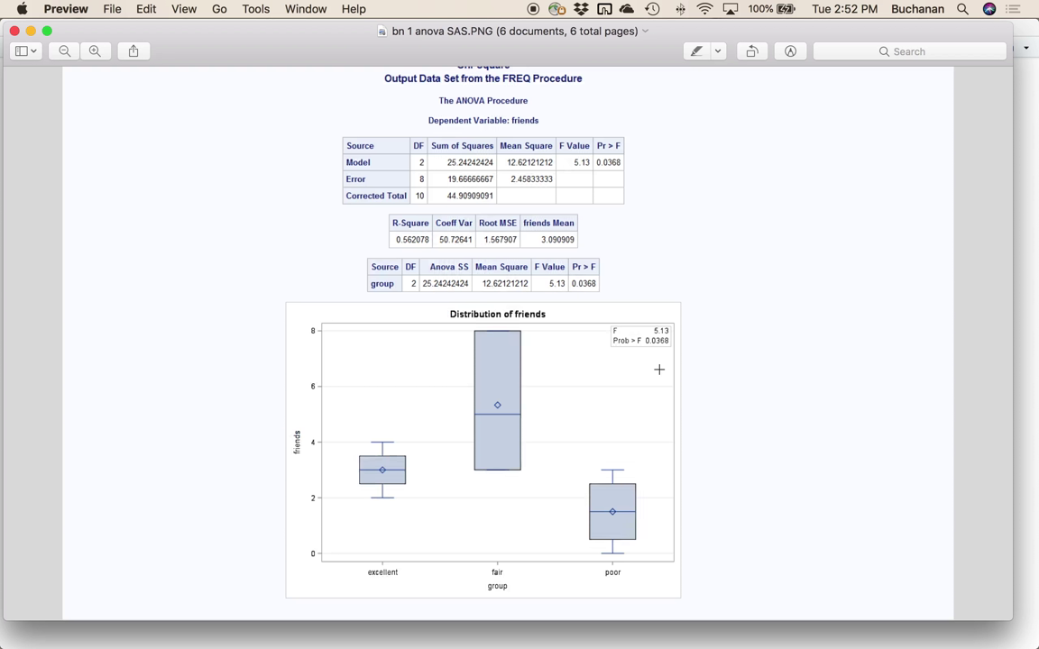
{"action": "key", "text": "super+plus"}
{"action": "scroll", "coordinate": [659, 369], "scroll_direction": "up", "scroll_amount": 2}
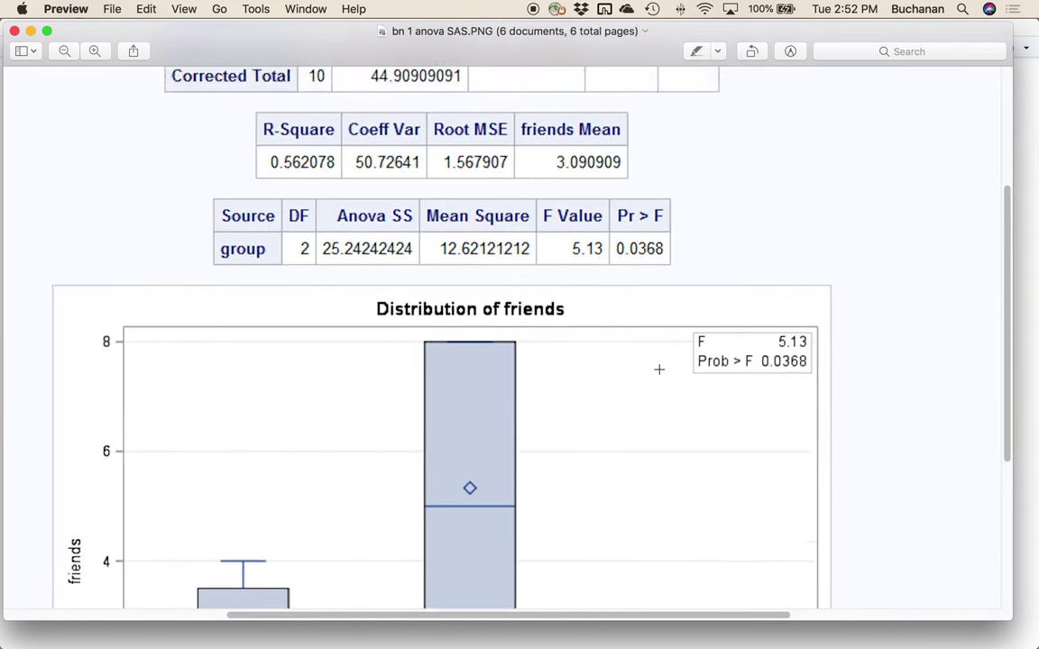
{"action": "scroll", "coordinate": [658, 369], "scroll_direction": "up", "scroll_amount": 3}
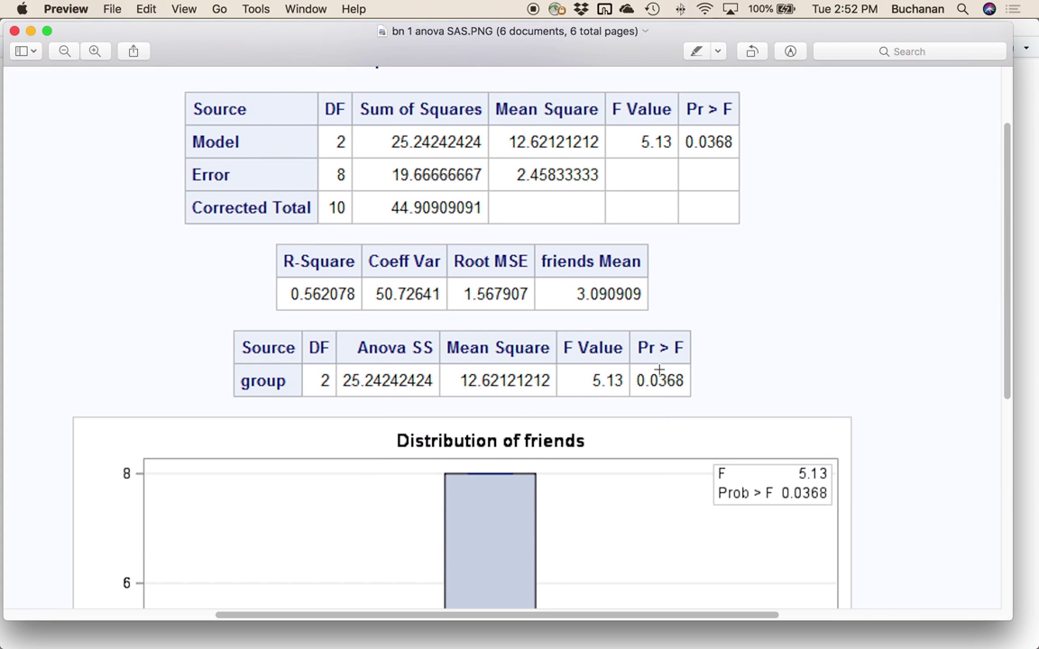
{"action": "scroll", "coordinate": [659, 370], "scroll_direction": "up", "scroll_amount": 1}
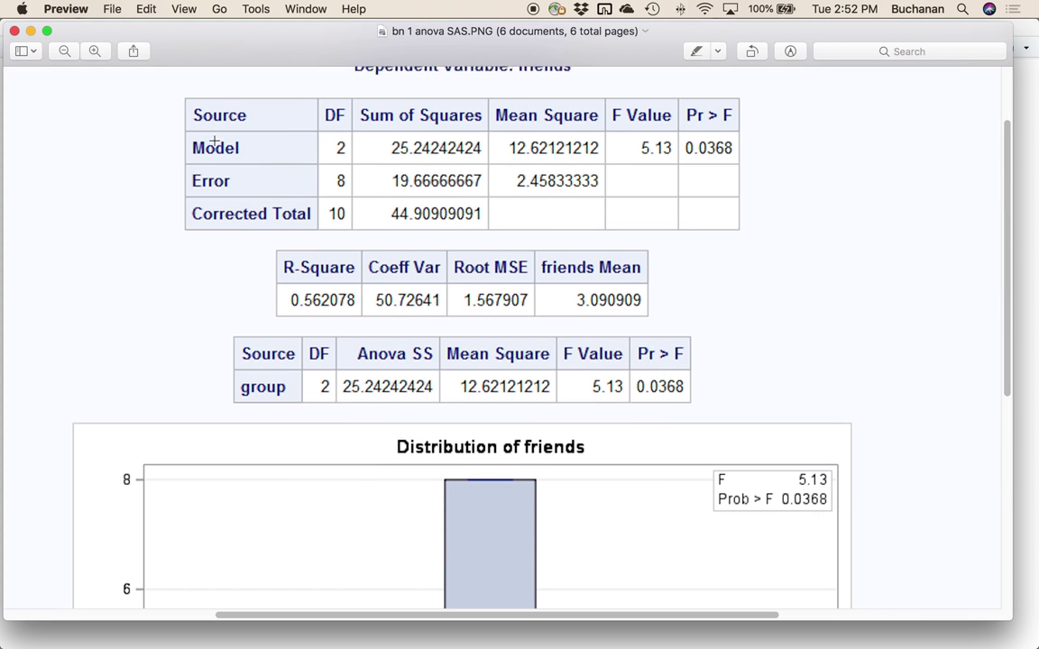
{"action": "left_click_drag", "start_coordinate": [319, 133], "coordinate": [358, 193]}
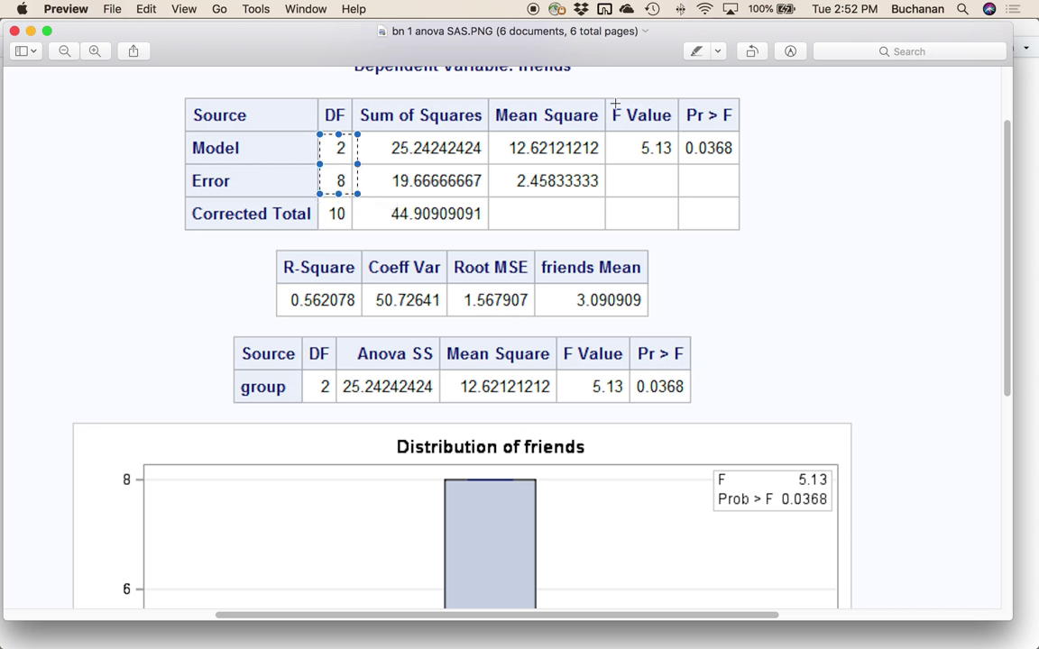
{"action": "left_click_drag", "start_coordinate": [610, 127], "coordinate": [677, 170]}
{"action": "left_click_drag", "start_coordinate": [278, 248], "coordinate": [358, 318]}
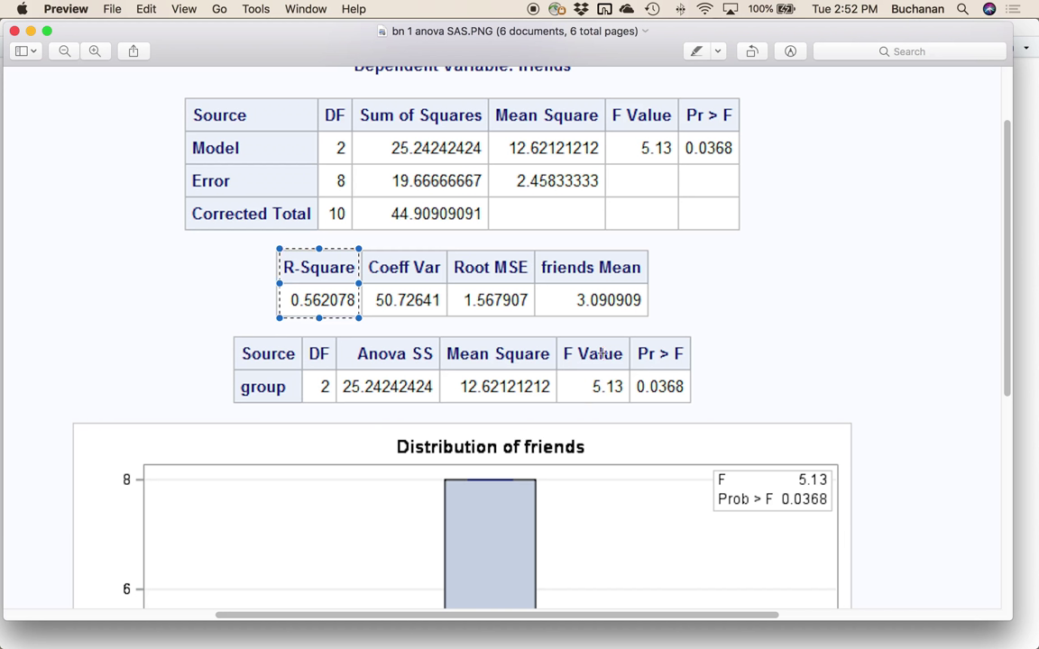
- Box the SAS DF values 2 and 8 and Model F Value 5.13, then zoom back out
{"action": "scroll", "coordinate": [439, 308], "scroll_direction": "down", "scroll_amount": 1}
{"action": "scroll", "coordinate": [439, 309], "scroll_direction": "right", "scroll_amount": 1}
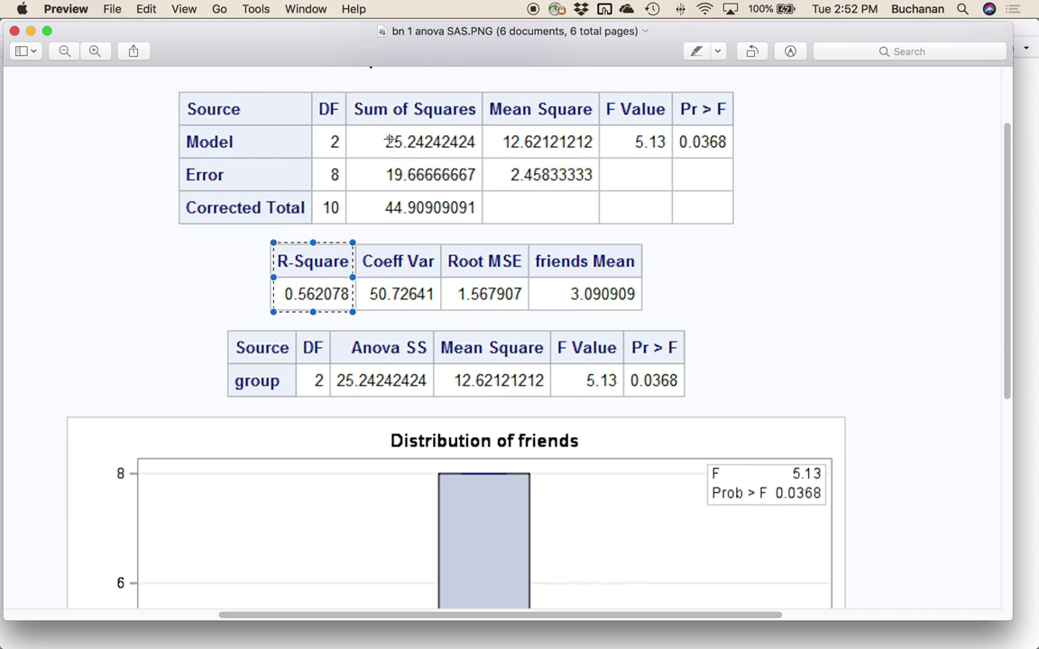
{"action": "left_click", "coordinate": [312, 123]}
{"action": "left_click_drag", "start_coordinate": [312, 123], "coordinate": [349, 194]}
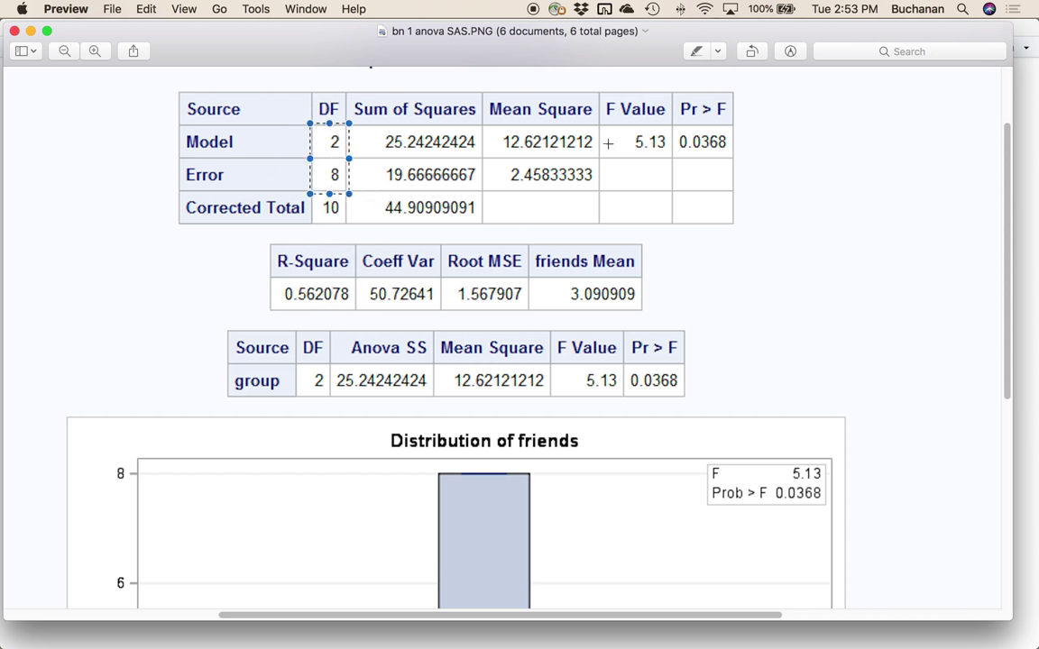
{"action": "left_click_drag", "start_coordinate": [601, 124], "coordinate": [673, 160]}
{"action": "left_click", "coordinate": [669, 271]}
{"action": "key", "text": "super+minus"}
{"action": "key", "text": "super+minus"}
{"action": "key", "text": "super+minus"}
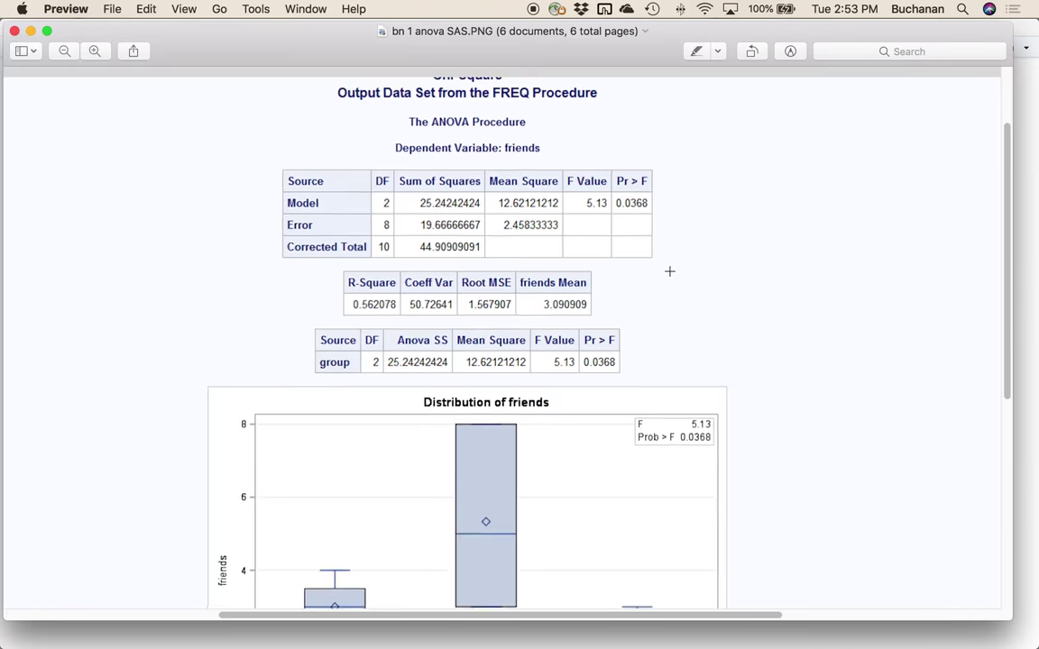
- Open the SPSS output, box df 2 and 8 and F 5.134, then zoom out to the whole page
{"action": "key", "text": "Down"}
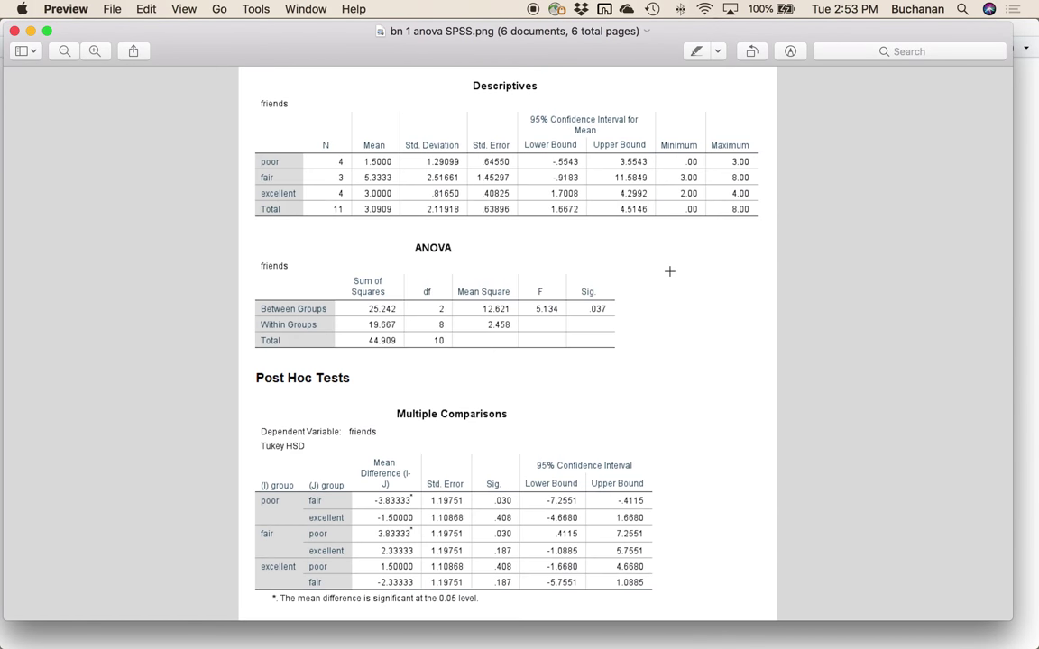
{"action": "key", "text": "super+plus"}
{"action": "key", "text": "super+plus"}
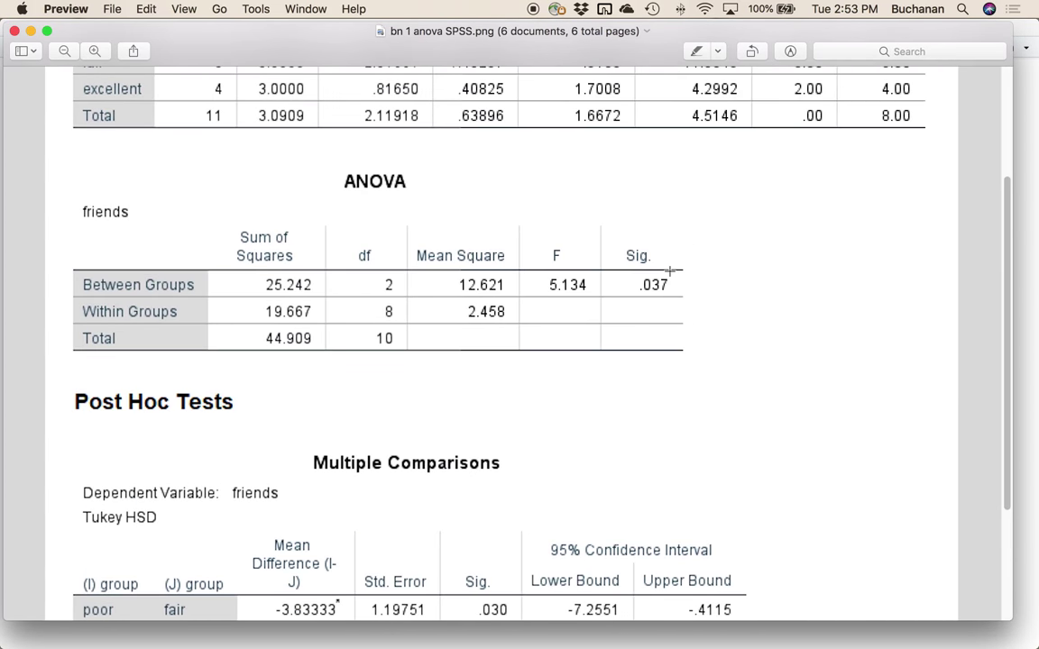
{"action": "scroll", "coordinate": [667, 265], "scroll_direction": "down", "scroll_amount": 5}
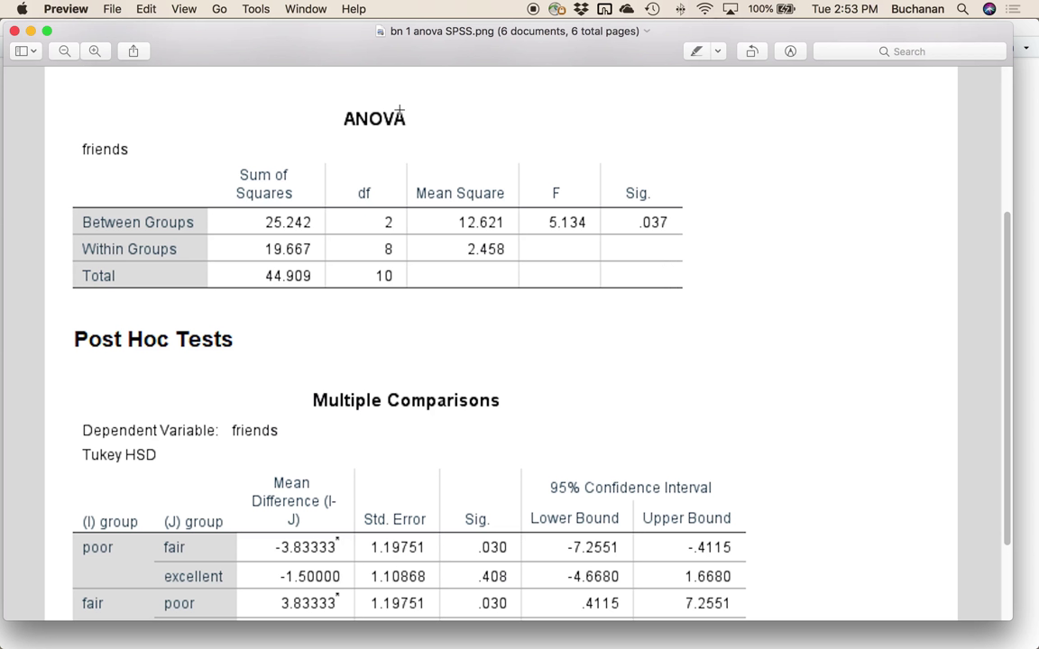
{"action": "left_click_drag", "start_coordinate": [328, 208], "coordinate": [418, 268]}
{"action": "left_click_drag", "start_coordinate": [525, 200], "coordinate": [604, 240]}
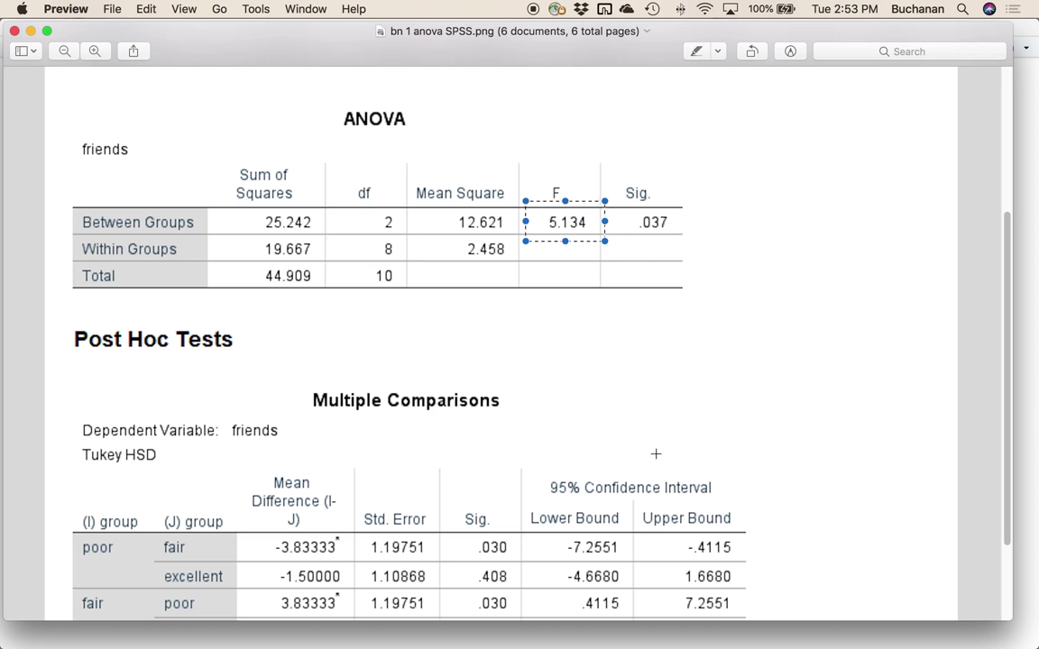
{"action": "key", "text": "super+minus"}
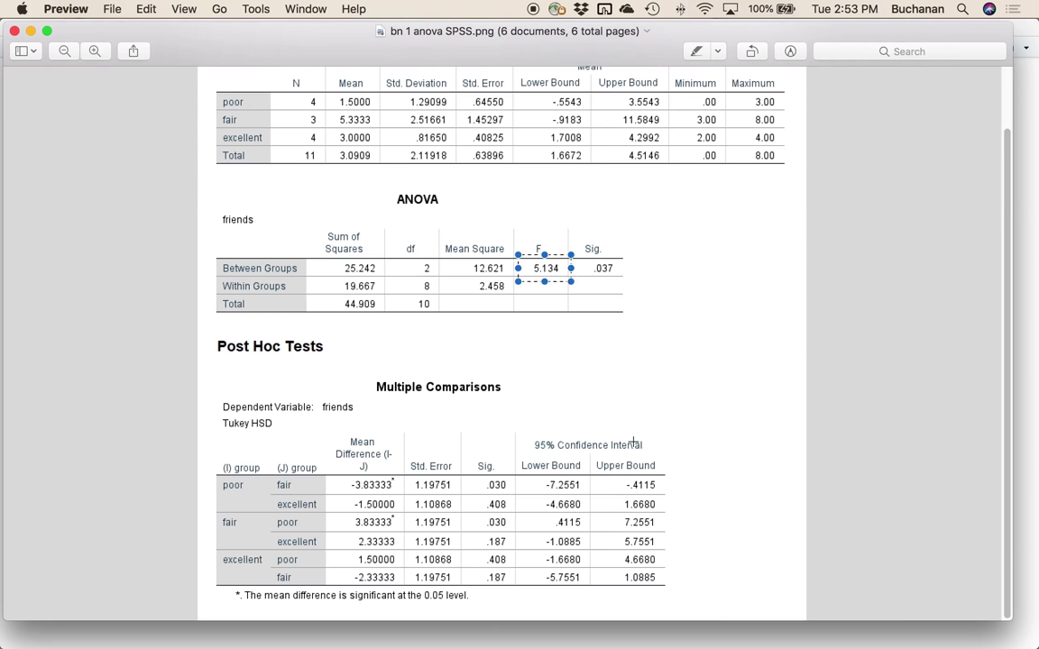
{"action": "left_click", "coordinate": [97, 418]}
{"action": "scroll", "coordinate": [120, 367], "scroll_direction": "up", "scroll_amount": 2}
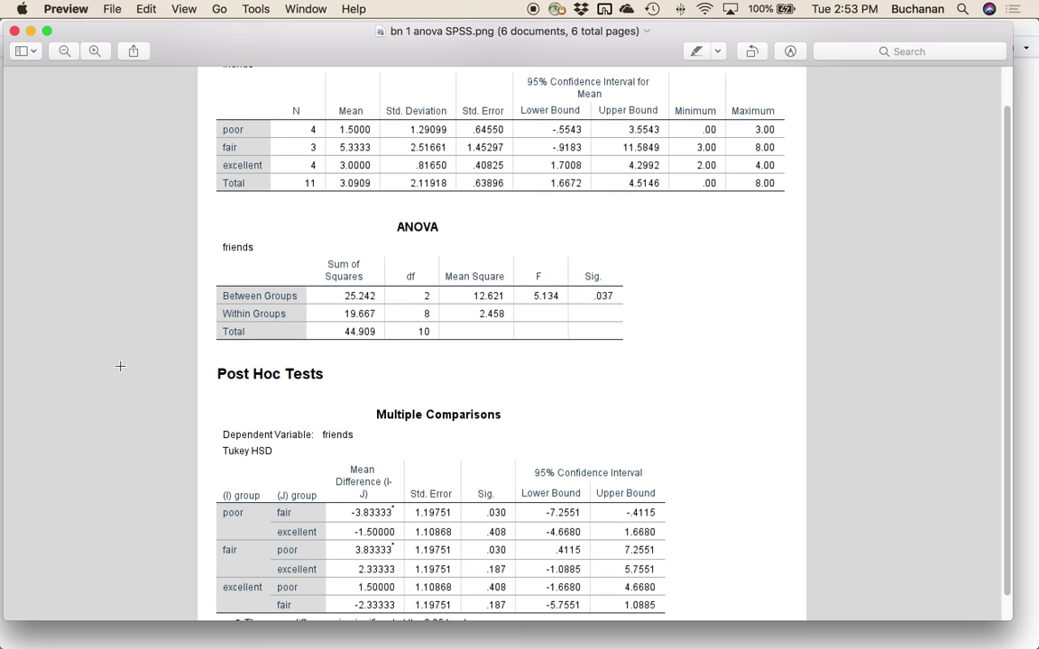
{"action": "key", "text": "super+minus"}
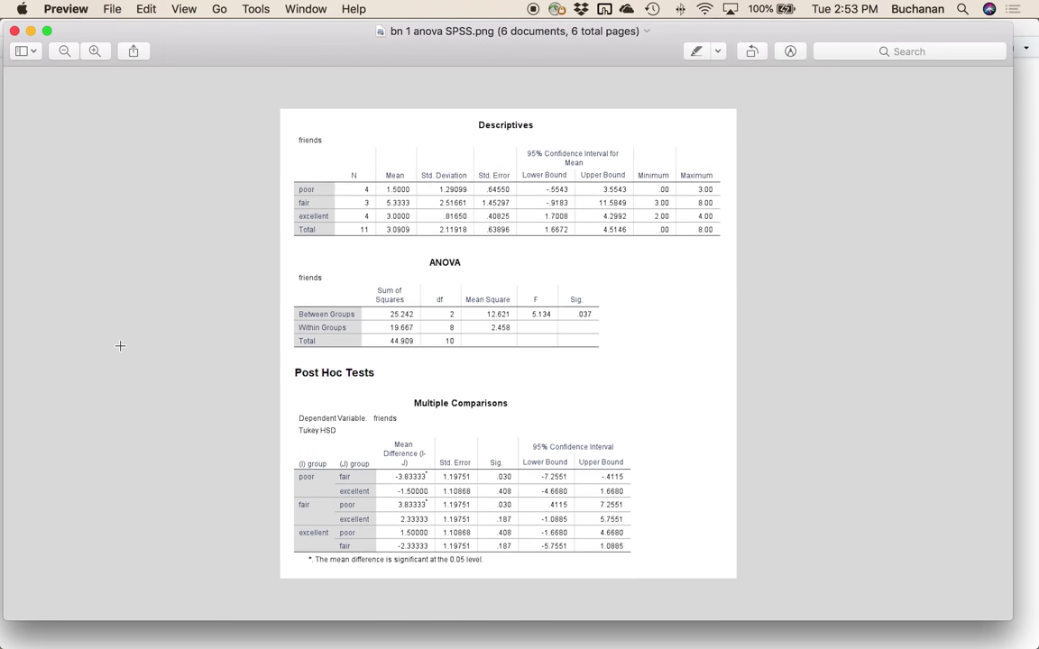
- Open the enlarged JASP repeated measures output and box df 2.000, 34.000 and F 253.3
{"action": "key", "text": "Down"}
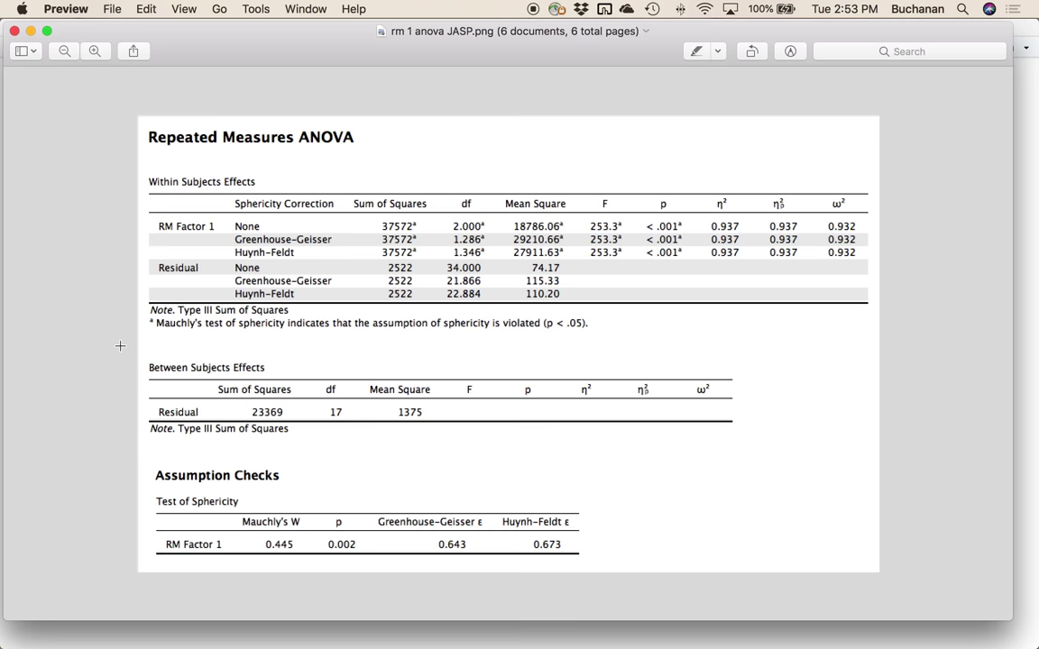
{"action": "key", "text": "super+plus"}
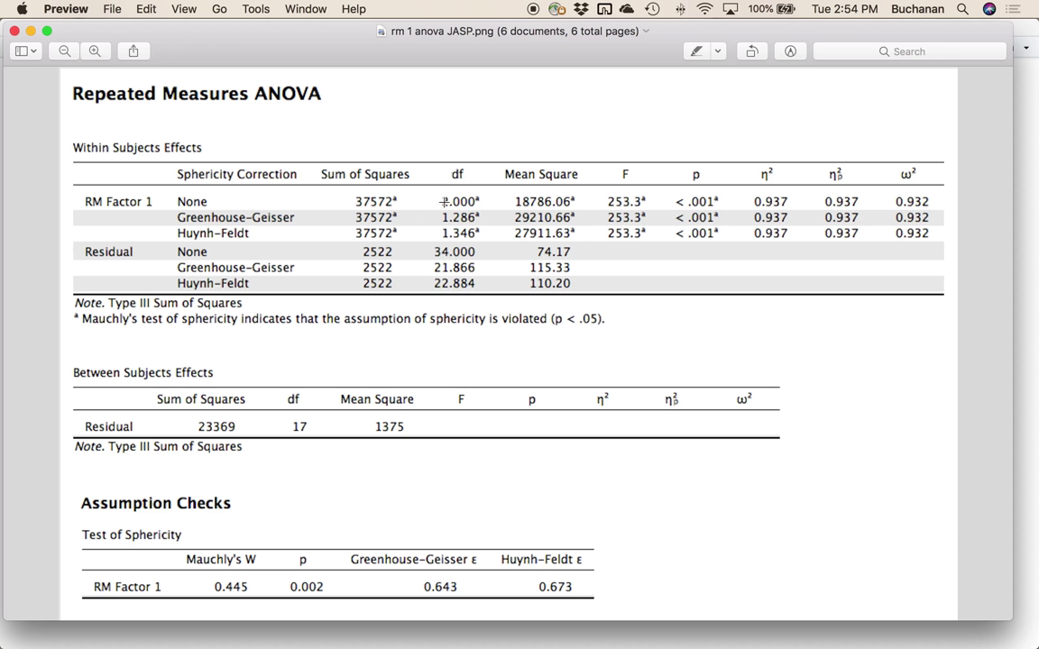
{"action": "left_click", "coordinate": [433, 192]}
{"action": "left_click_drag", "start_coordinate": [433, 192], "coordinate": [492, 211]}
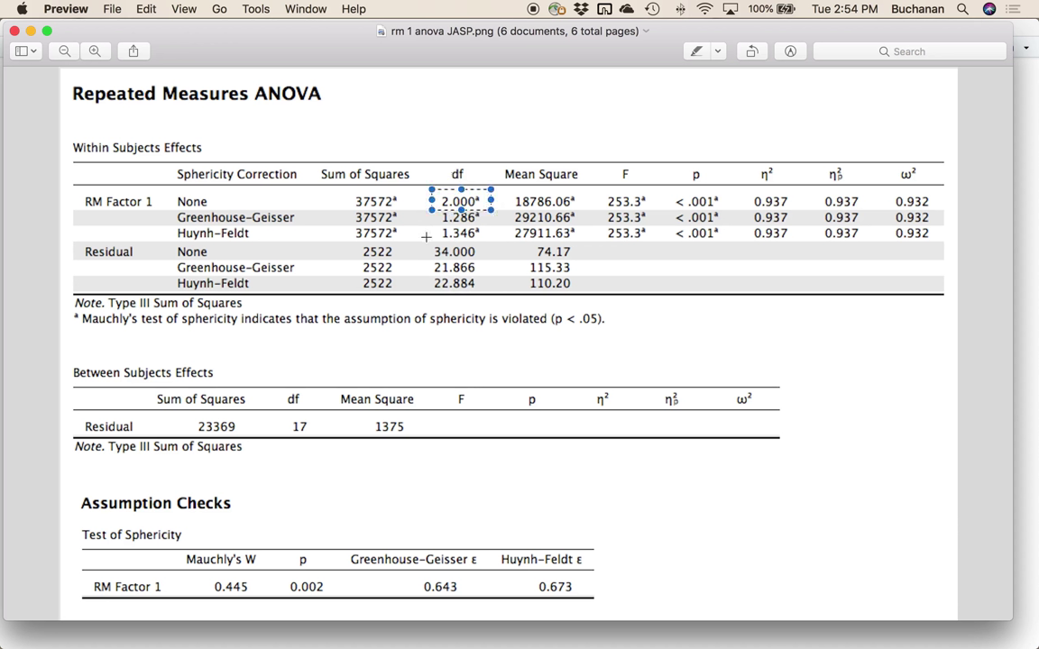
{"action": "left_click_drag", "start_coordinate": [421, 240], "coordinate": [491, 261]}
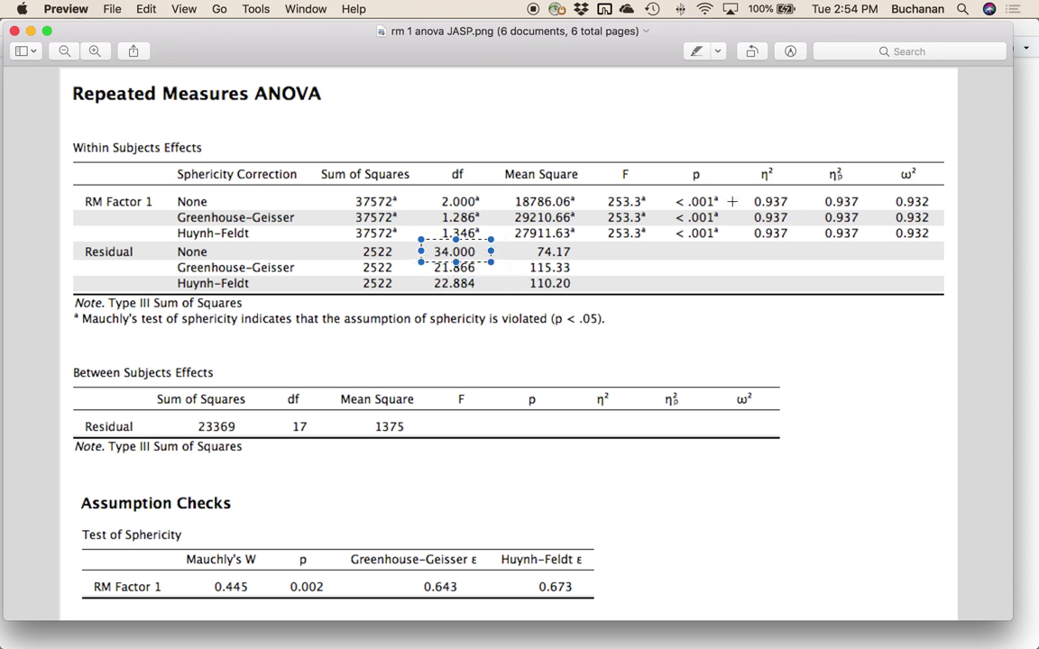
{"action": "left_click_drag", "start_coordinate": [599, 192], "coordinate": [657, 210]}
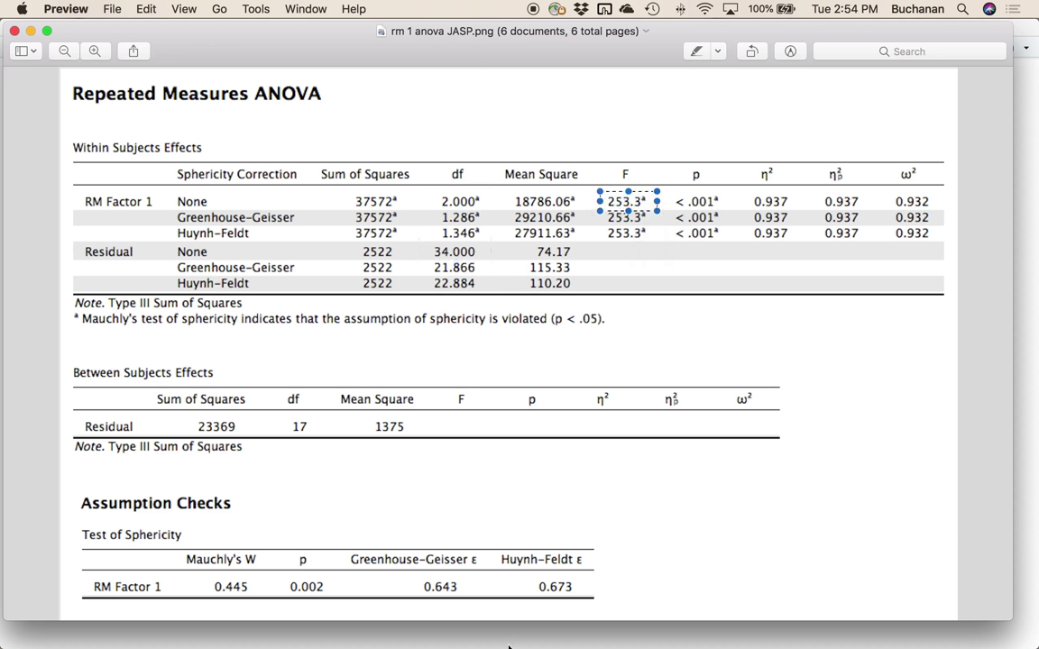
- In MOTE, change df (Error) to 34 and F to 253.3, then recalculate eta squared
{"action": "key", "text": "super+Tab"}
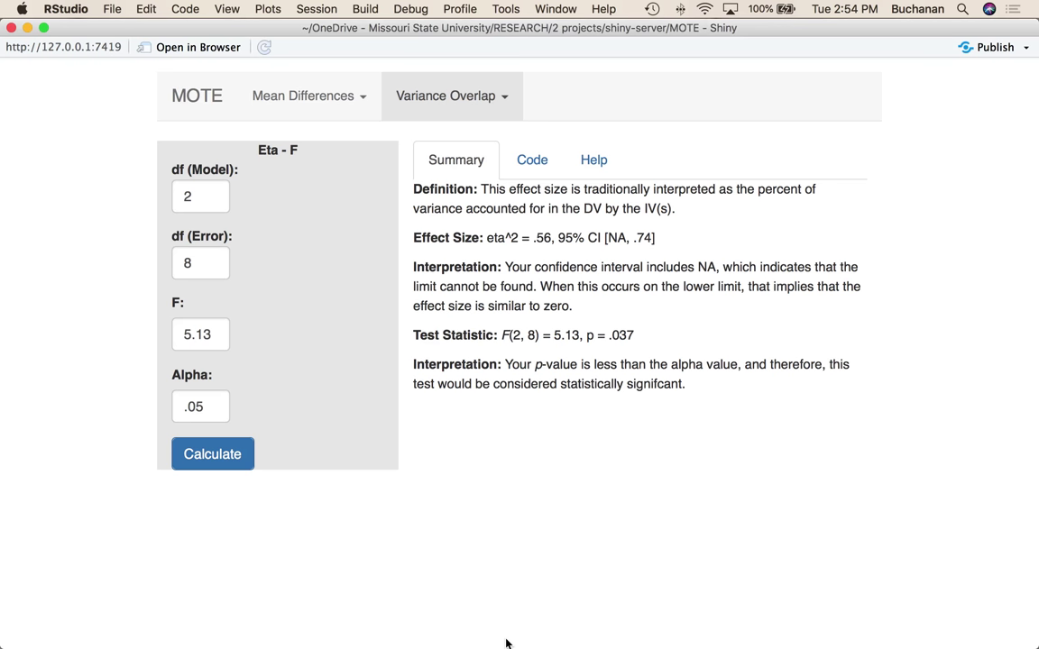
{"action": "double_click", "coordinate": [200, 263]}
{"action": "type", "text": "34"}
{"action": "key", "text": "Tab"}
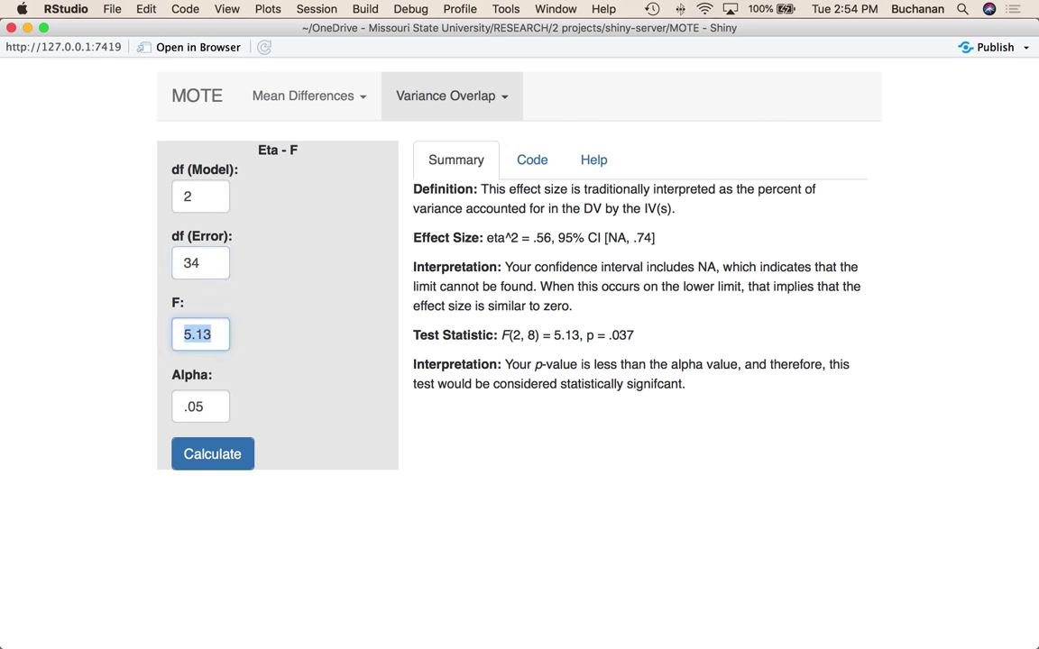
{"action": "type", "text": "253.3"}
{"action": "left_click", "coordinate": [230, 464]}
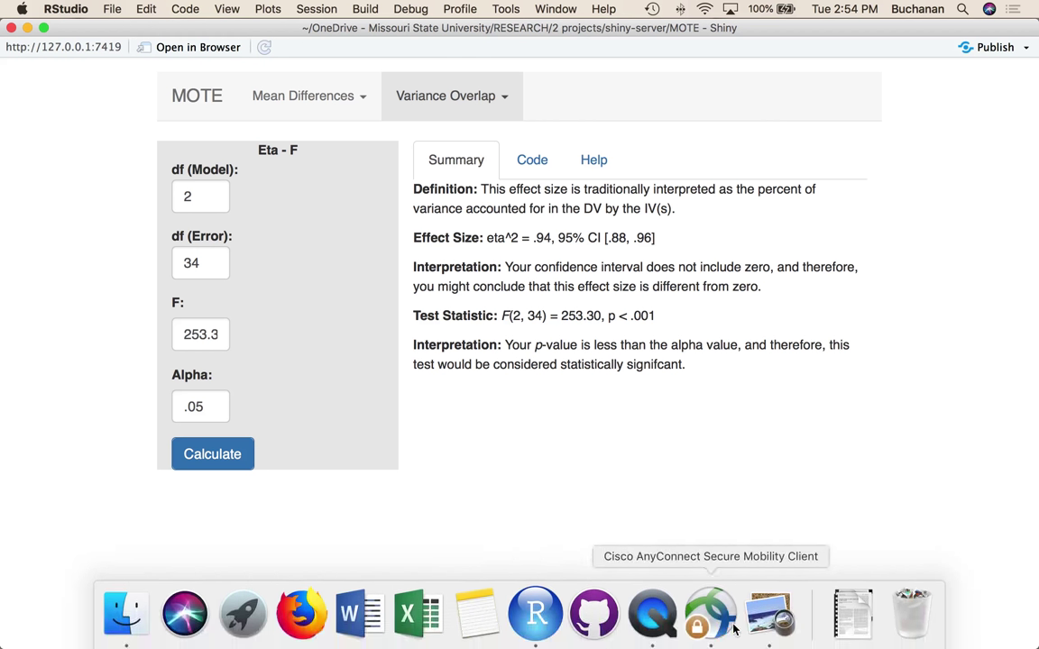
- Return to the JASP repeated measures table and box its η² value 0.937
{"action": "left_click", "coordinate": [767, 608]}
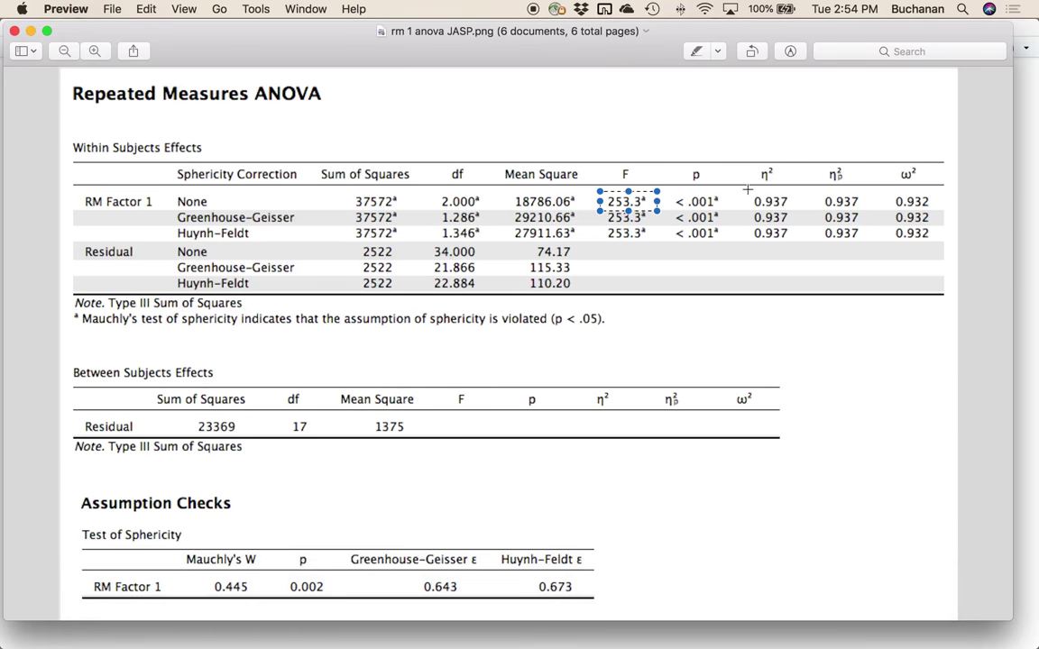
{"action": "left_click_drag", "start_coordinate": [744, 166], "coordinate": [799, 213]}
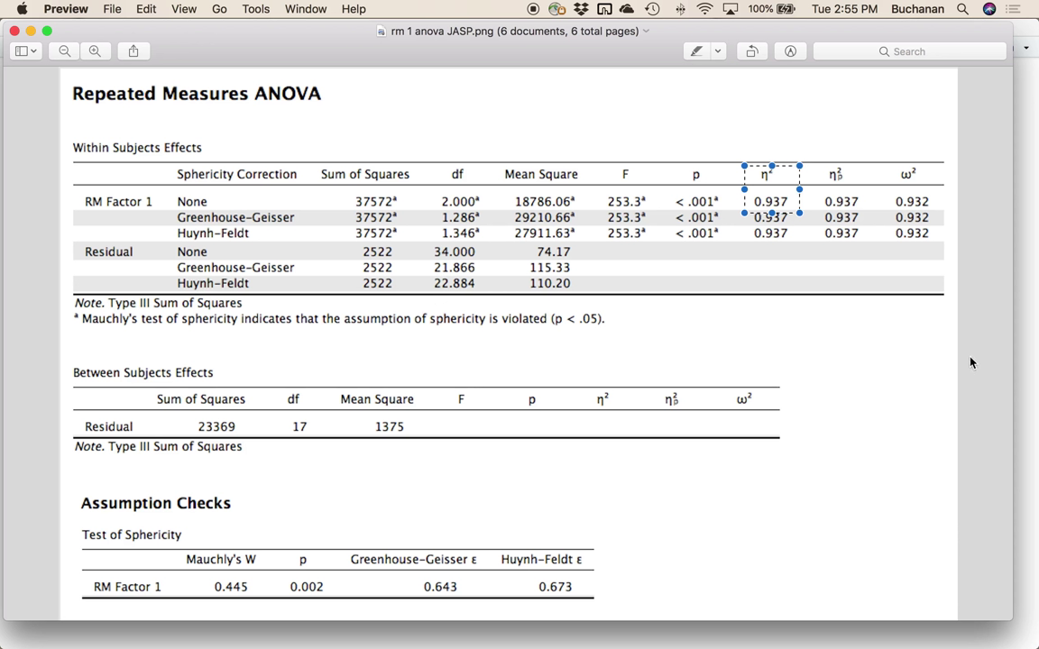
- In MOTE, enter Greenhouse-Geisser df 1.286 and 21.866 and recalculate
{"action": "left_click", "coordinate": [1036, 550]}
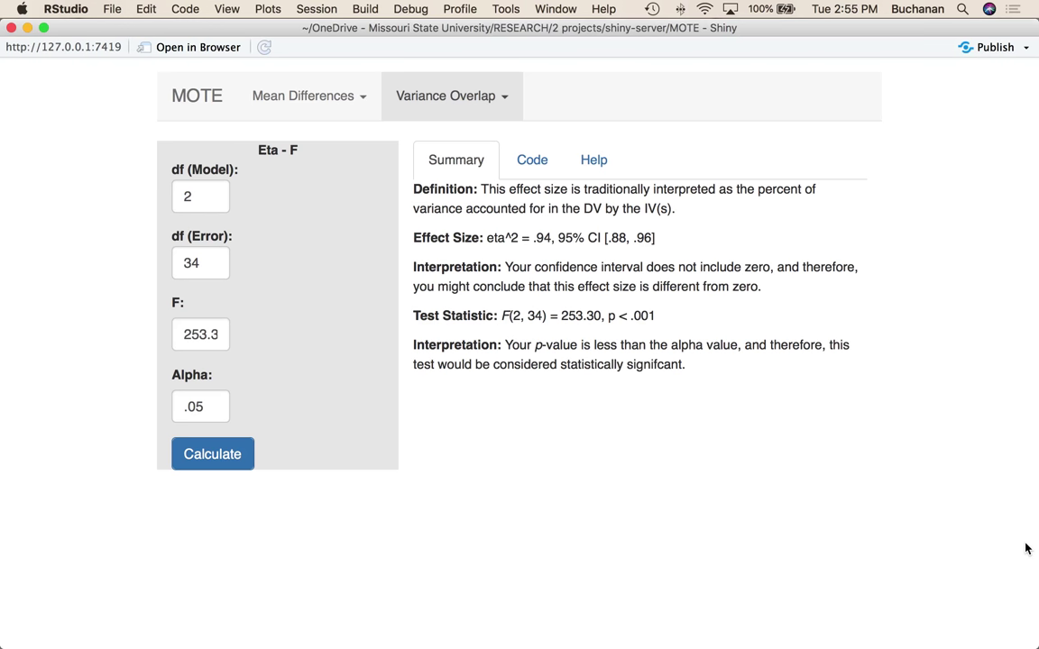
{"action": "double_click", "coordinate": [199, 196]}
{"action": "type", "text": "1.28"}
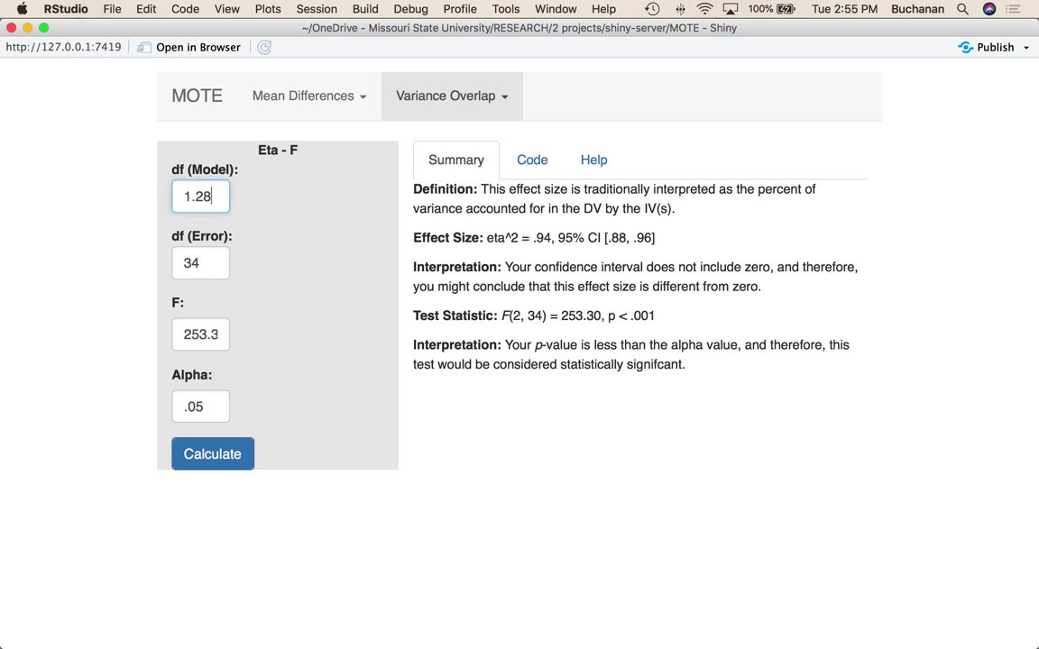
{"action": "type", "text": "6"}
{"action": "key", "text": "Tab"}
{"action": "type", "text": "21.86"}
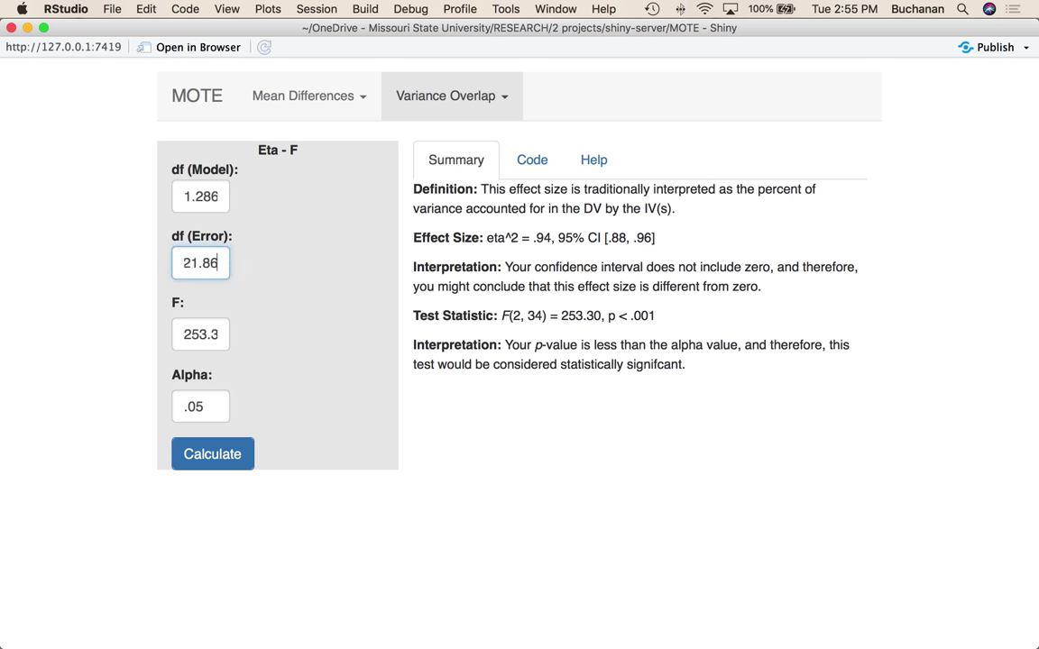
{"action": "type", "text": "6"}
{"action": "left_click", "coordinate": [233, 455]}
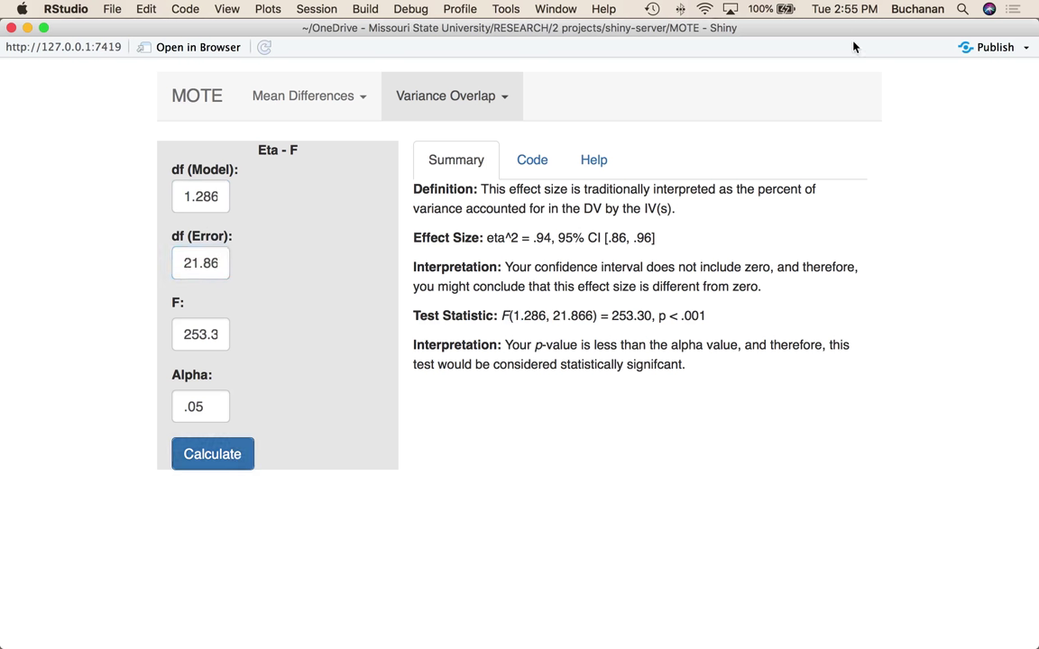
- Highlight the eta^2 .94 [.86, .96] result and test statistic, then return to the JASP output
{"action": "left_click_drag", "start_coordinate": [488, 238], "coordinate": [677, 239]}
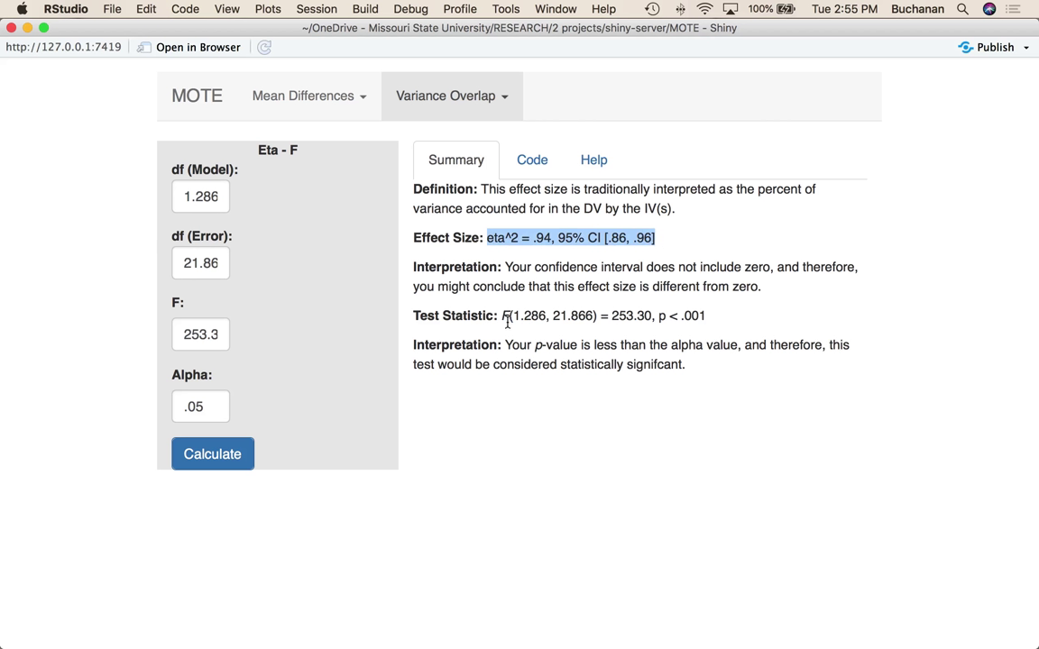
{"action": "left_click_drag", "start_coordinate": [502, 316], "coordinate": [741, 321]}
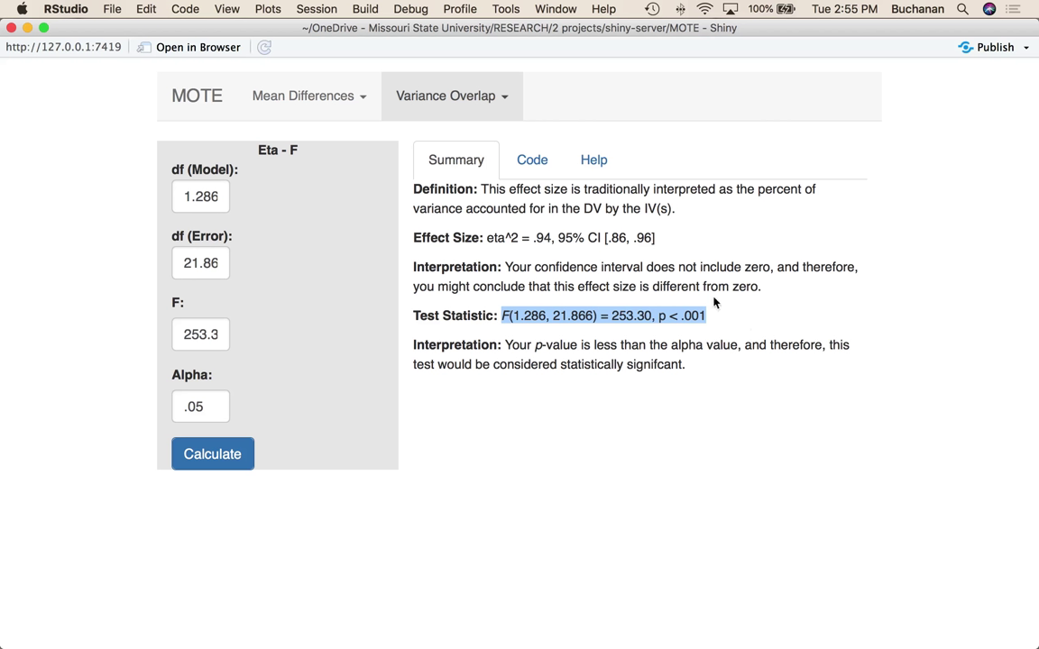
{"action": "left_click", "coordinate": [763, 629]}
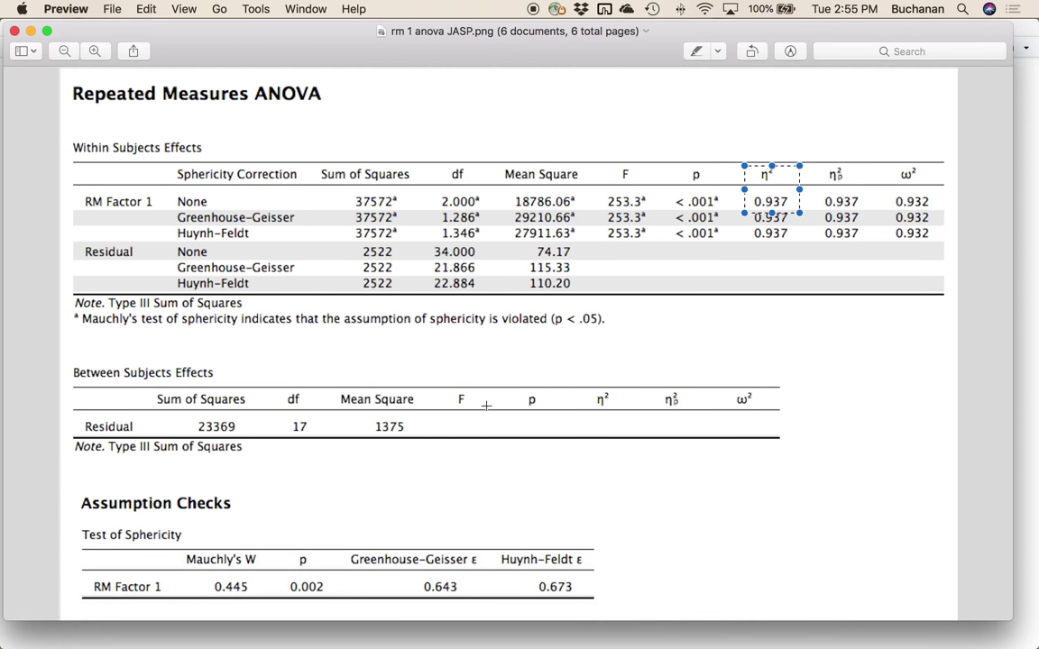
- Clear the old box, move to the SAS repeated measures output, and zoom in on its tables
{"action": "left_click", "coordinate": [551, 355]}
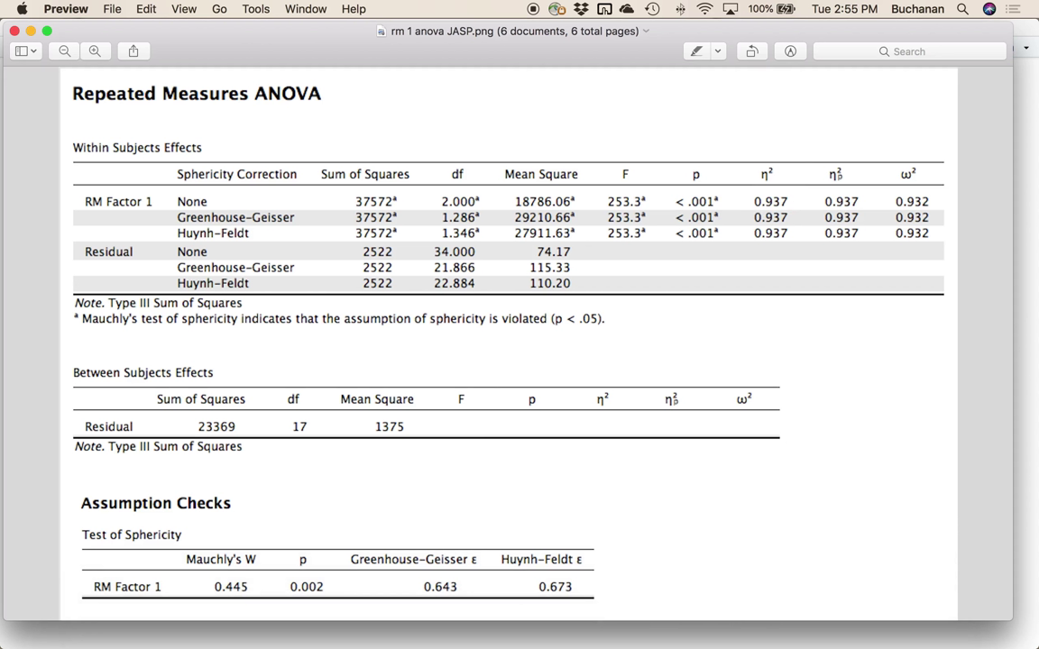
{"action": "key", "text": "Down"}
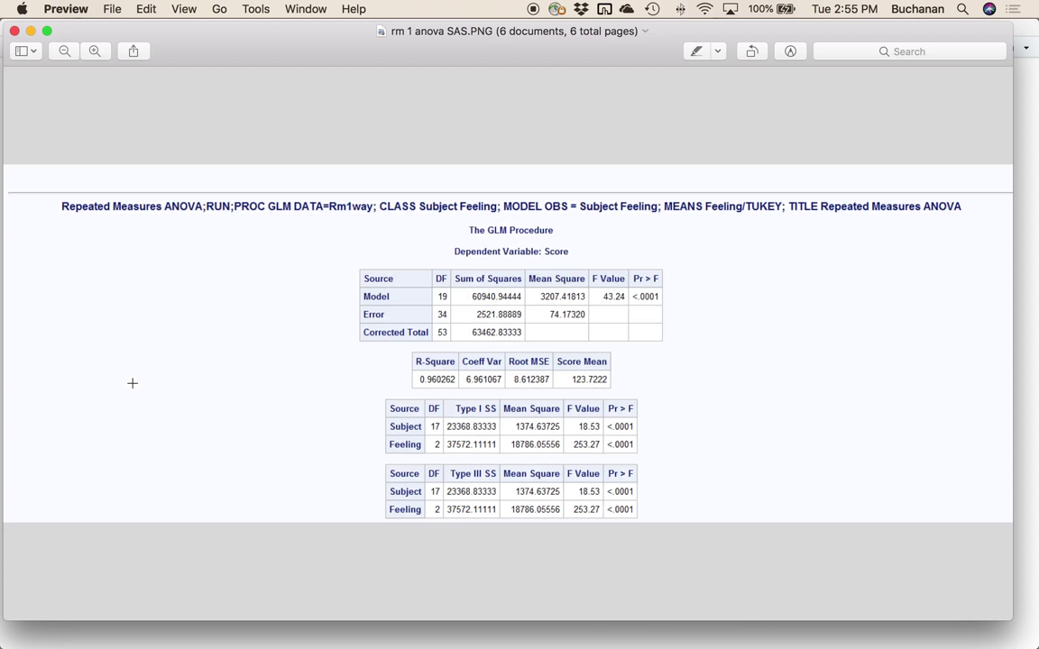
{"action": "key", "text": "super+plus"}
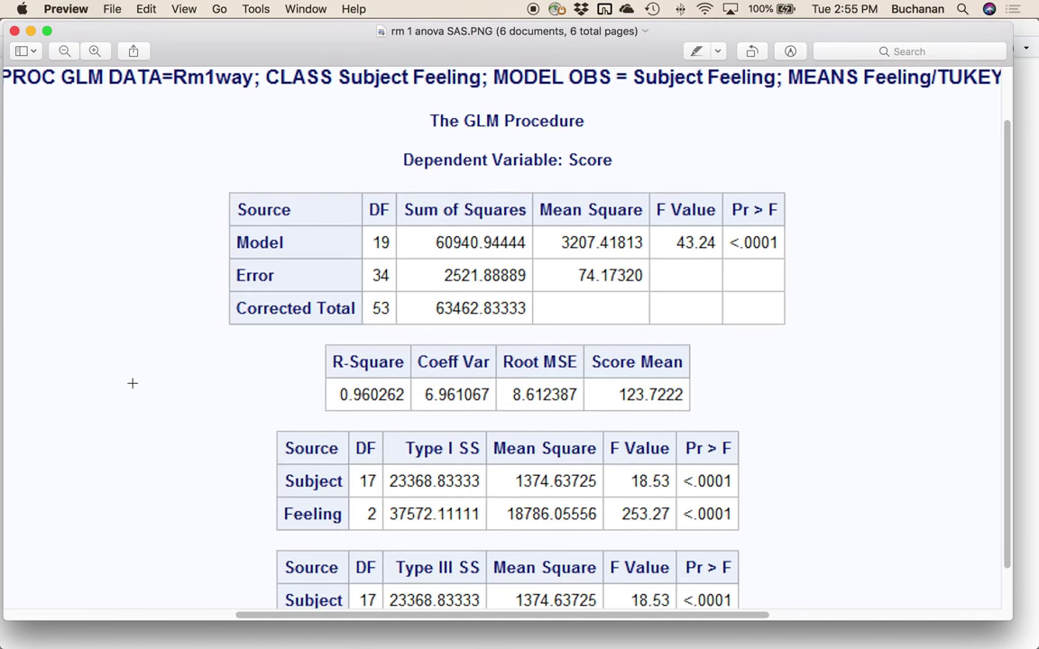
{"action": "scroll", "coordinate": [133, 384], "scroll_direction": "down", "scroll_amount": 3}
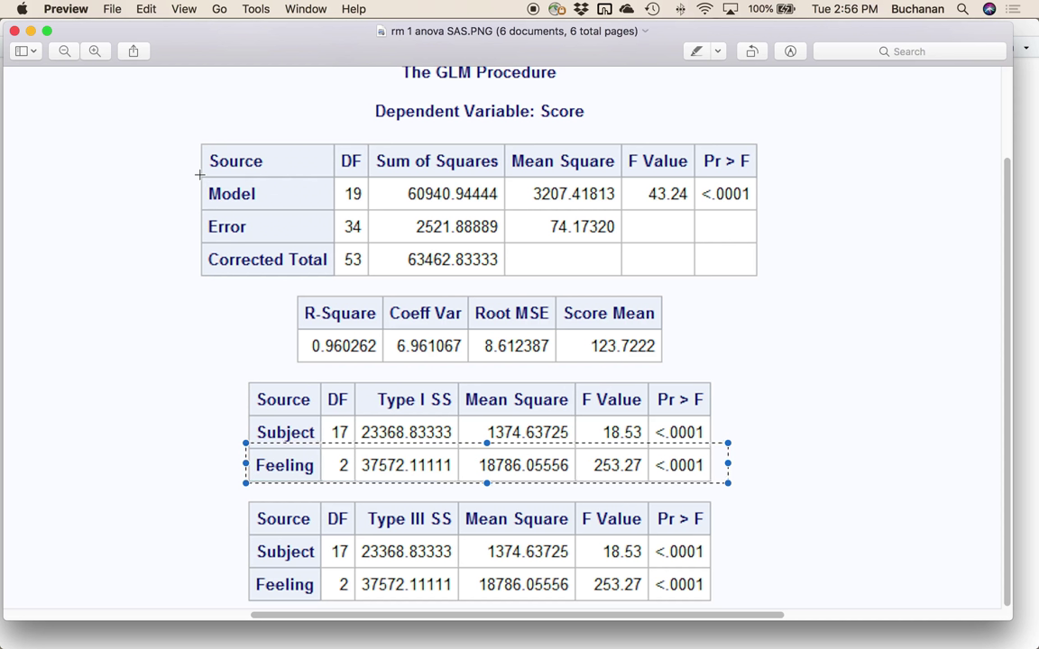
- Outline the SAS Model and Feeling rows, then zoom out and advance to the SPSS output
{"action": "left_click_drag", "start_coordinate": [203, 172], "coordinate": [781, 215]}
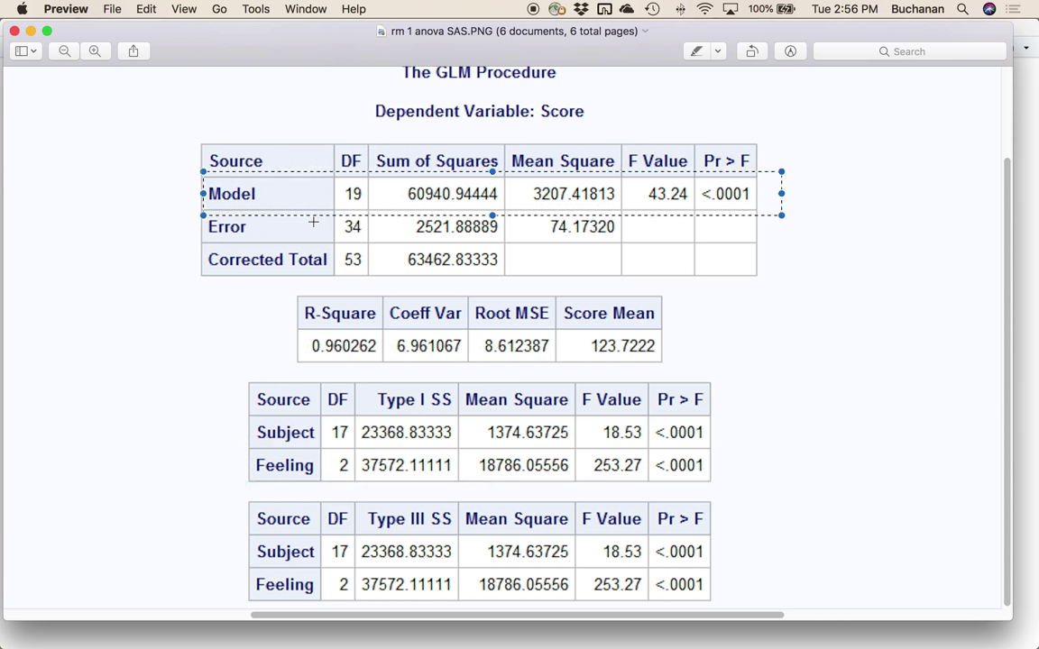
{"action": "left_click_drag", "start_coordinate": [245, 448], "coordinate": [731, 485]}
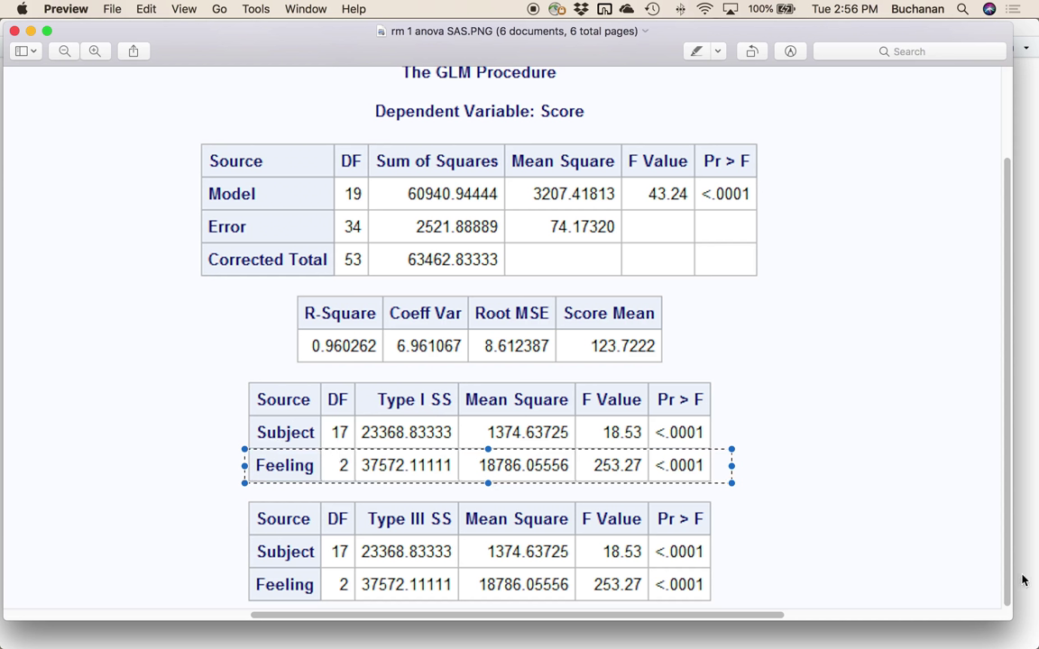
{"action": "left_click", "coordinate": [929, 556]}
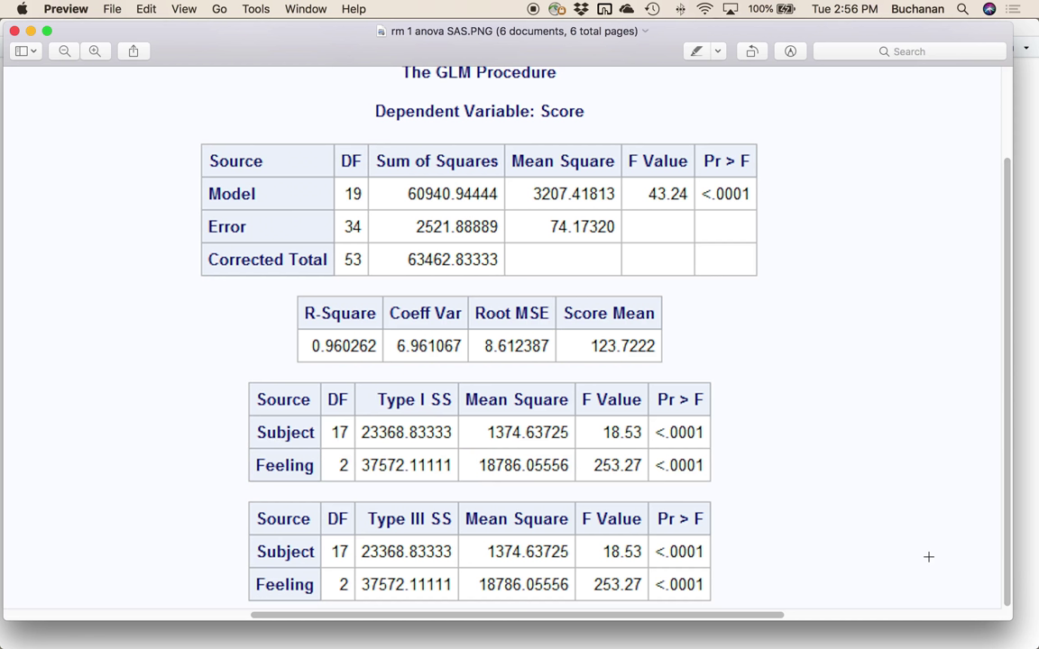
{"action": "key", "text": "super+minus"}
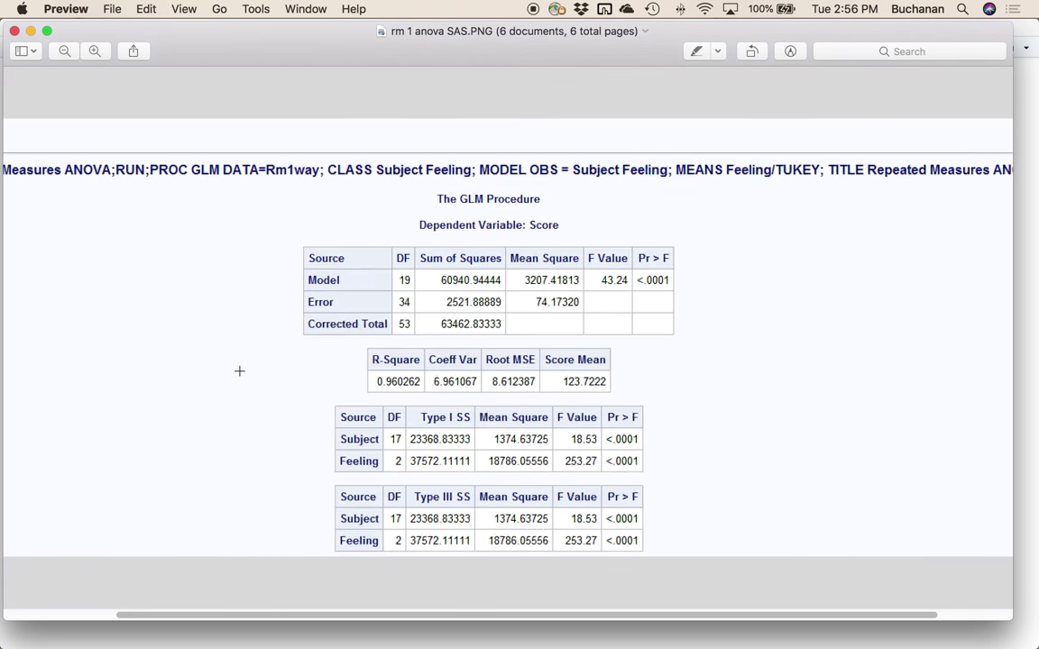
{"action": "key", "text": "Down"}
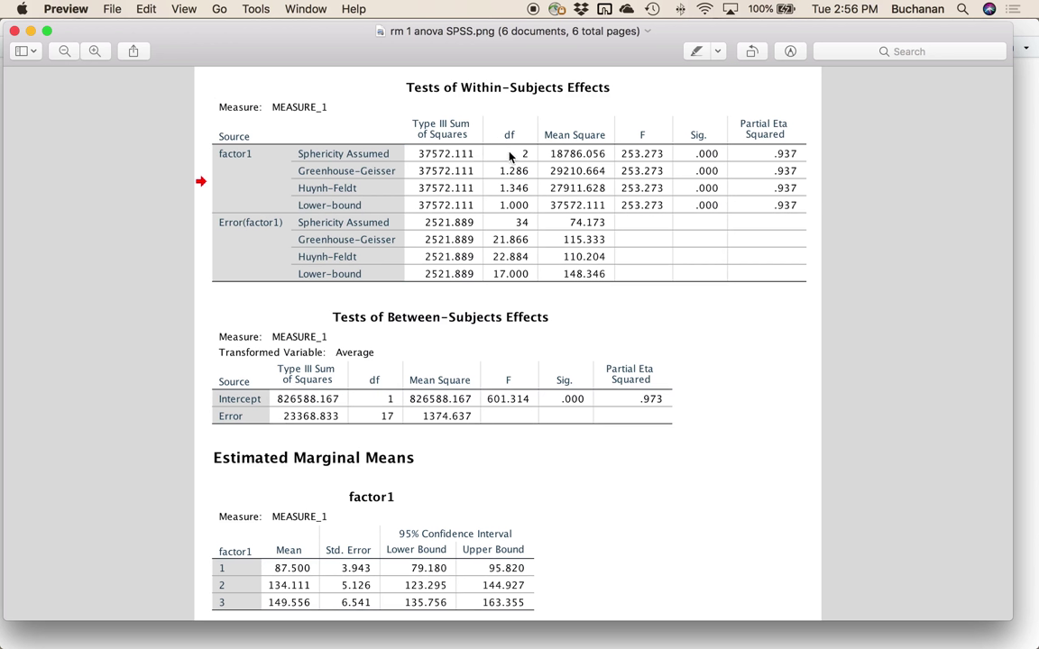
- Box the SPSS df values 2 and 34 and the F column, then return to MOTE
{"action": "left_click_drag", "start_coordinate": [503, 141], "coordinate": [543, 159]}
{"action": "left_click_drag", "start_coordinate": [516, 219], "coordinate": [543, 234]}
{"action": "left_click_drag", "start_coordinate": [625, 138], "coordinate": [673, 225]}
{"action": "key", "text": "super+Tab"}
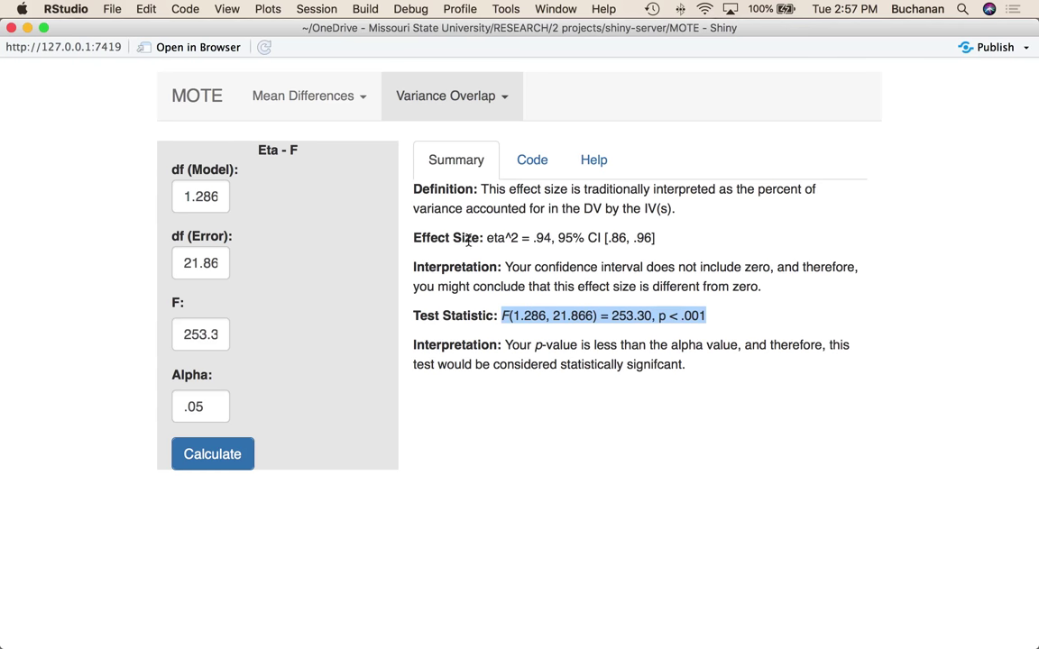
- Choose Omega - F from the Variance Overlap menu
{"action": "left_click", "coordinate": [453, 96]}
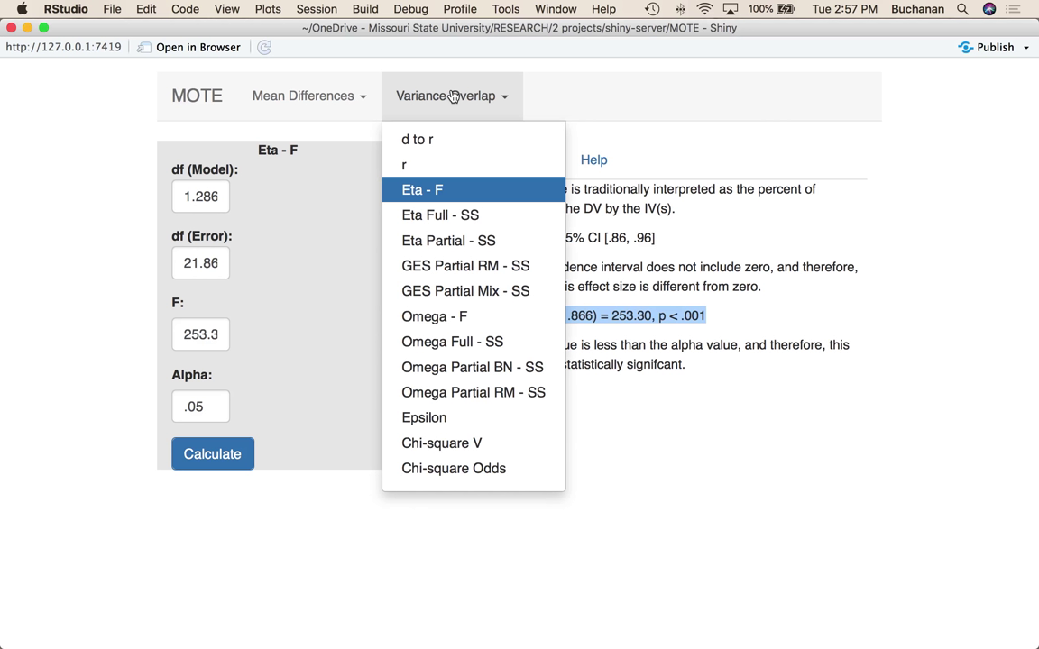
{"action": "left_click", "coordinate": [440, 317]}
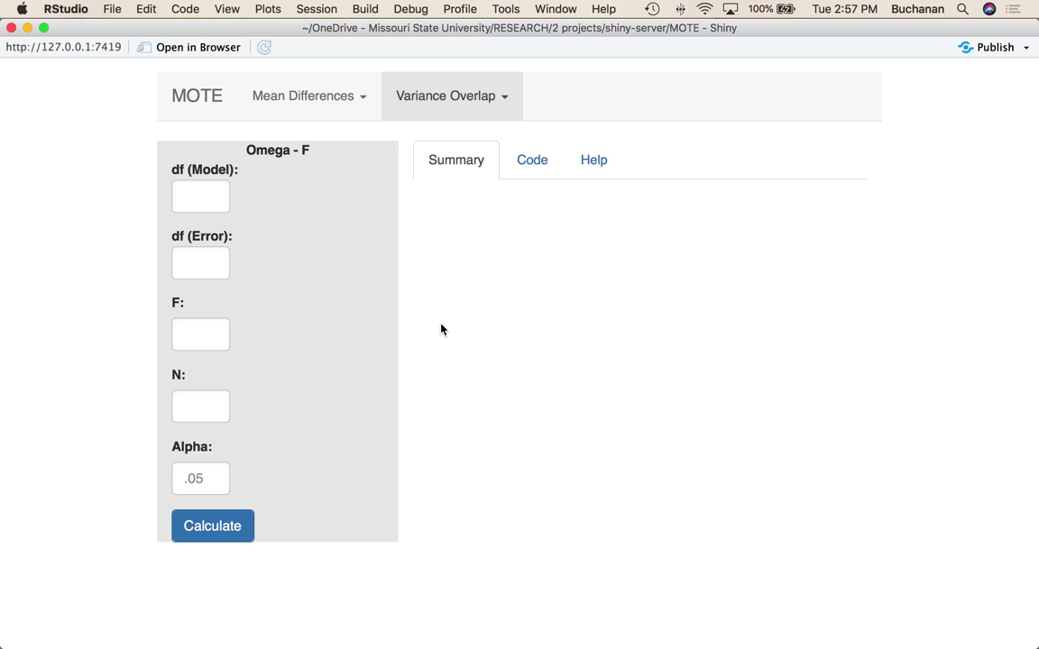
- Show the omega squared formula, compare it with the Eta - F formula, then return to Omega - F
{"action": "left_click", "coordinate": [545, 165]}
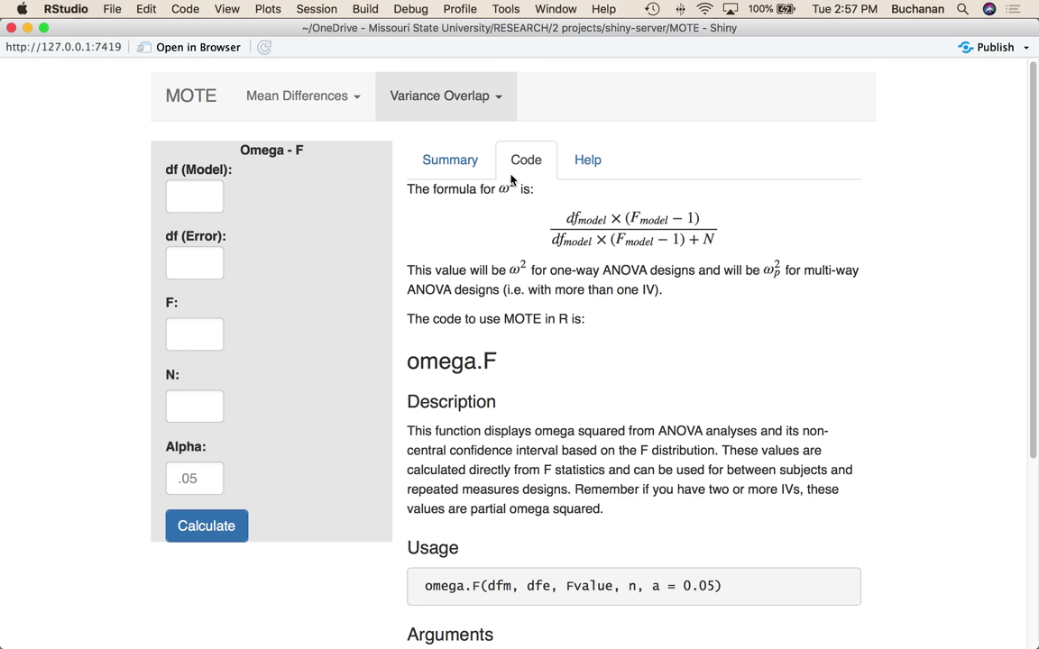
{"action": "left_click", "coordinate": [720, 244]}
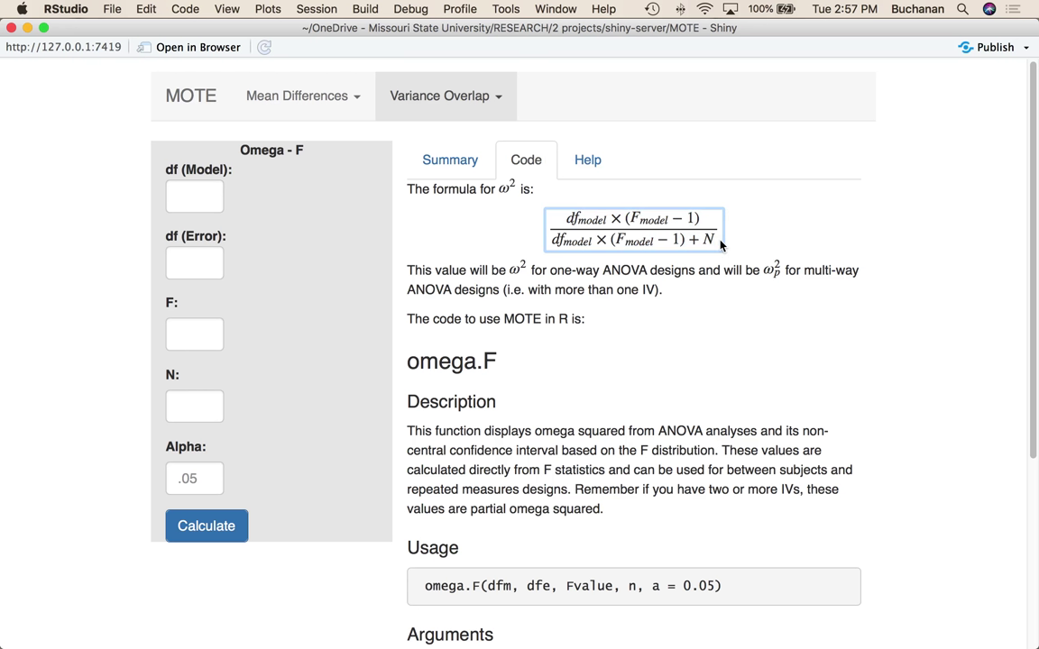
{"action": "left_click", "coordinate": [469, 92]}
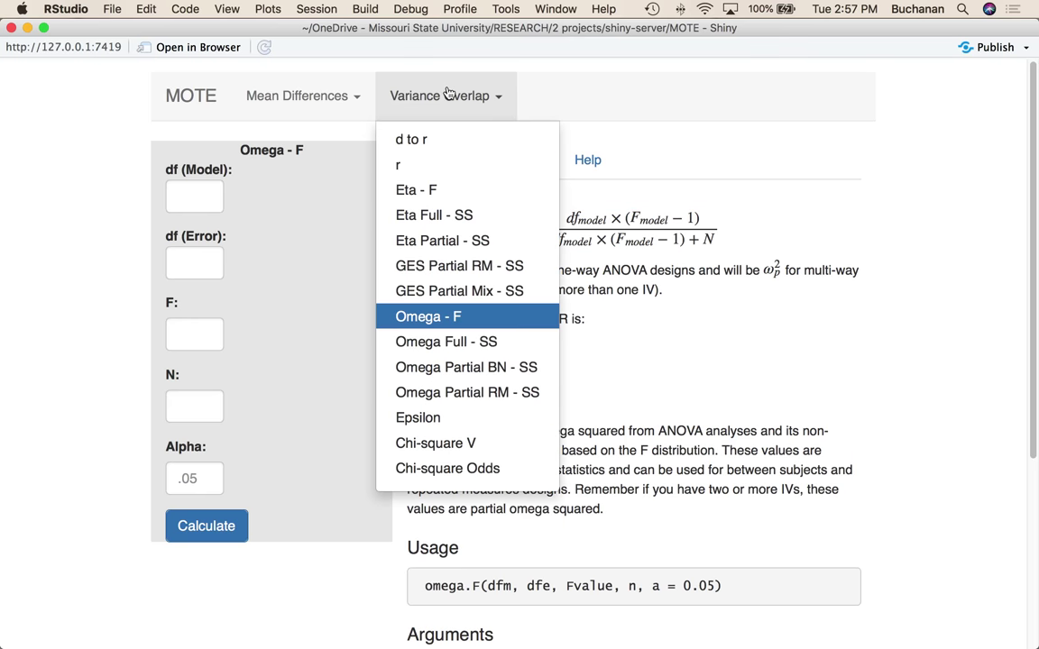
{"action": "left_click", "coordinate": [467, 191]}
{"action": "left_click", "coordinate": [531, 167]}
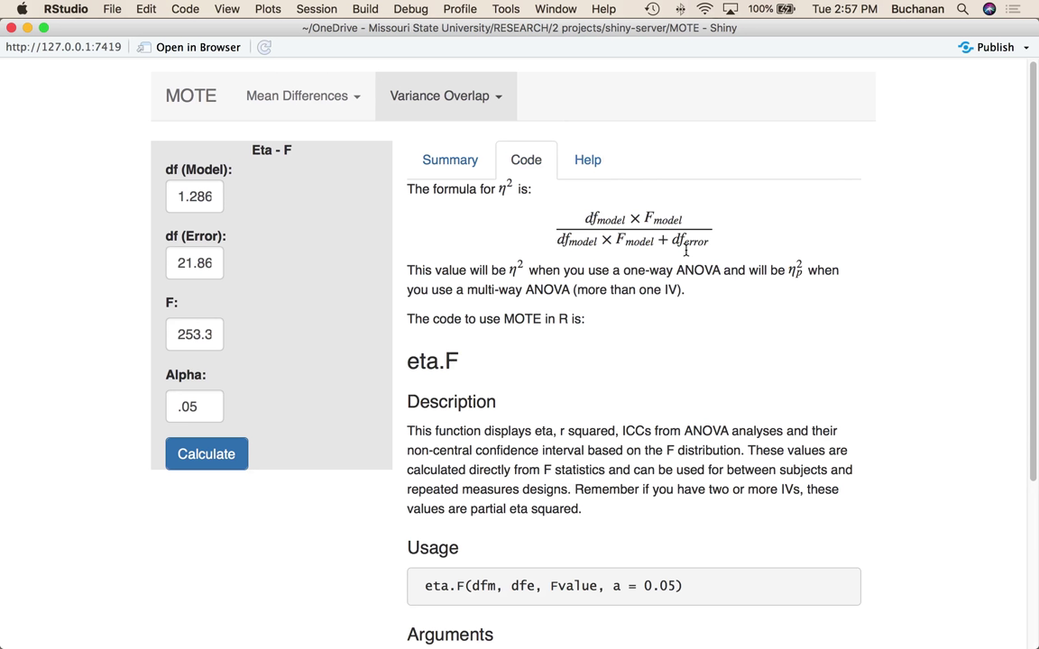
{"action": "left_click", "coordinate": [433, 96]}
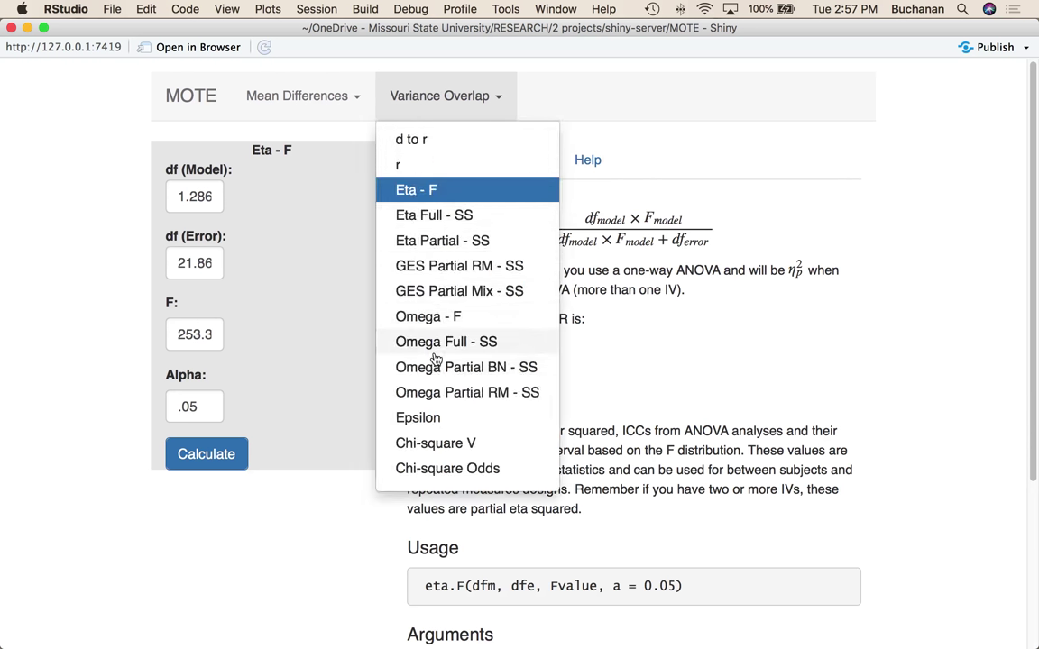
{"action": "left_click", "coordinate": [429, 317]}
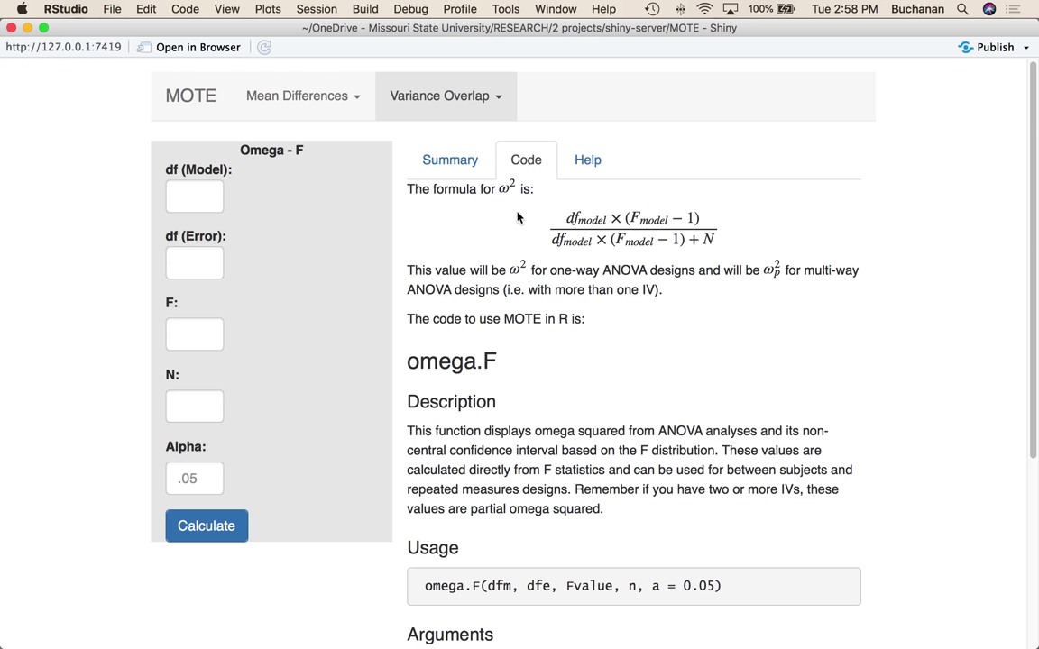
- Enter df (Model) 2, df (Error) 34 and F 253.3 from the SPSS output
{"action": "left_click", "coordinate": [770, 606]}
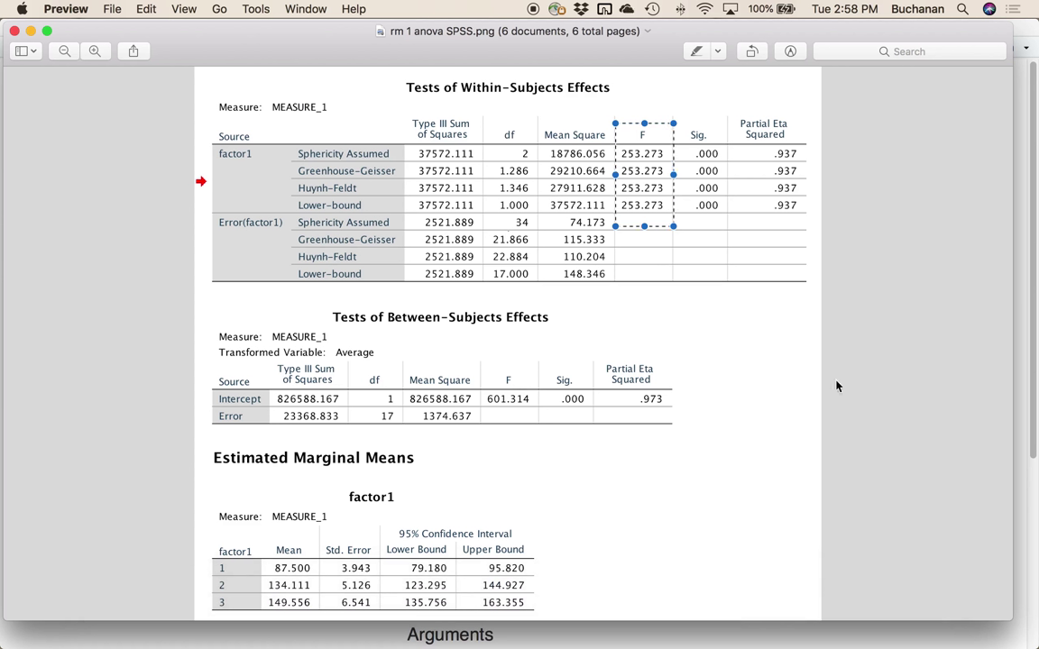
{"action": "key", "text": "super+Tab"}
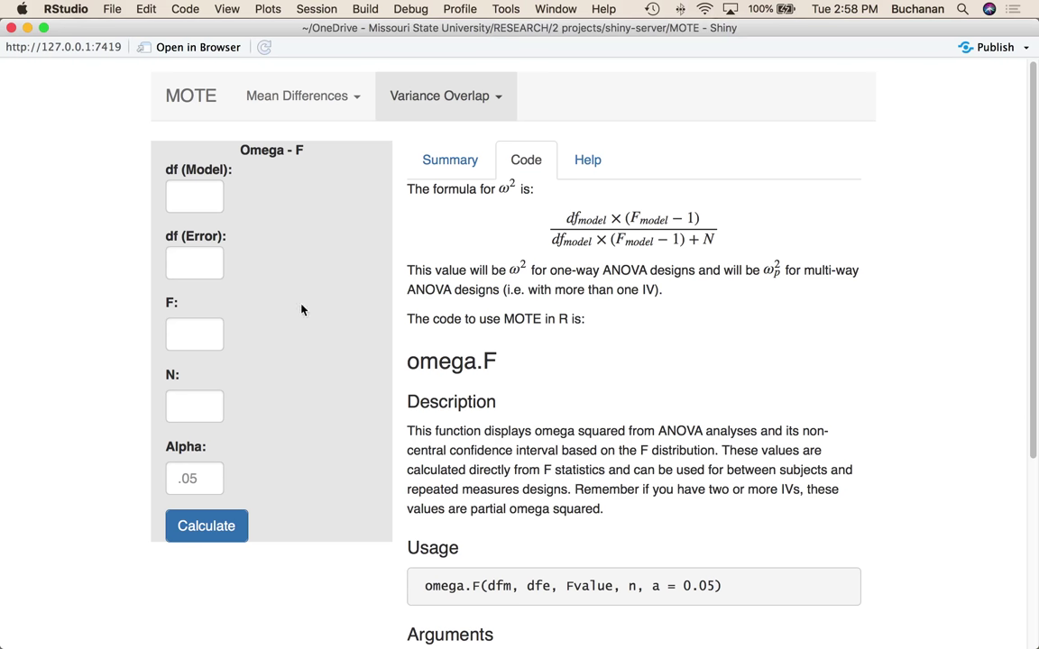
{"action": "left_click", "coordinate": [179, 191]}
{"action": "type", "text": "2"}
{"action": "key", "text": "Tab"}
{"action": "type", "text": "34"}
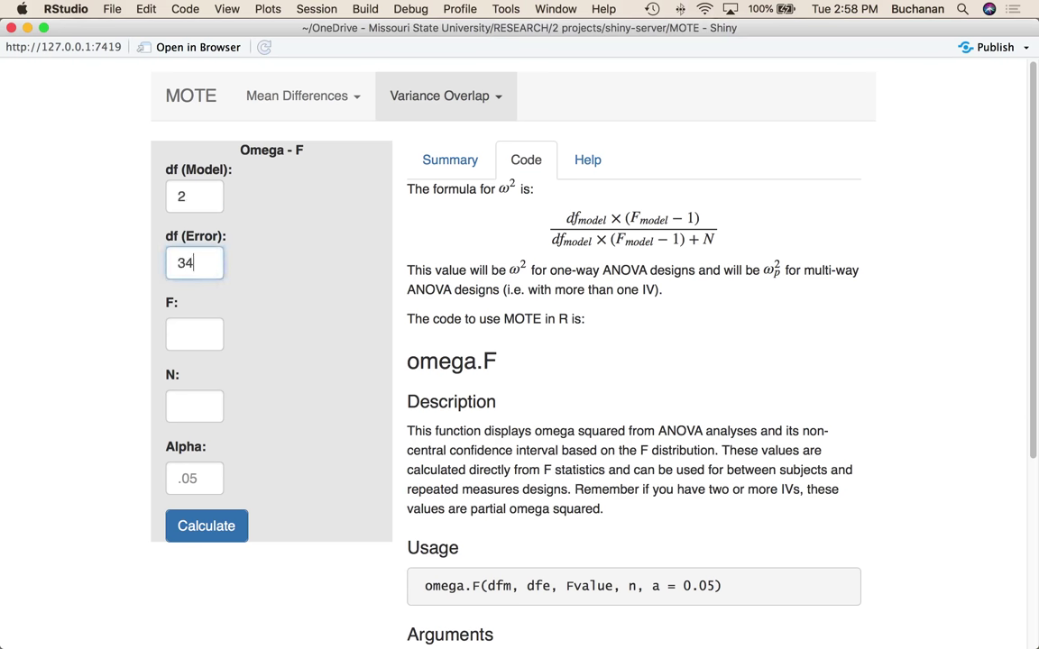
{"action": "key", "text": "Tab"}
{"action": "type", "text": "253.3"}
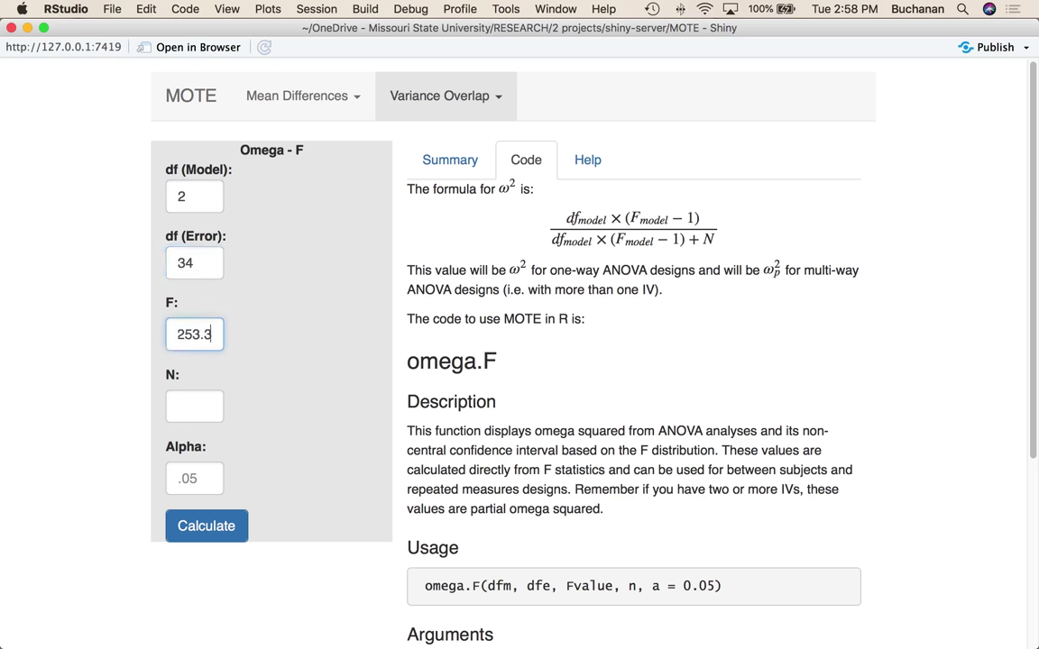
{"action": "key", "text": "Tab"}
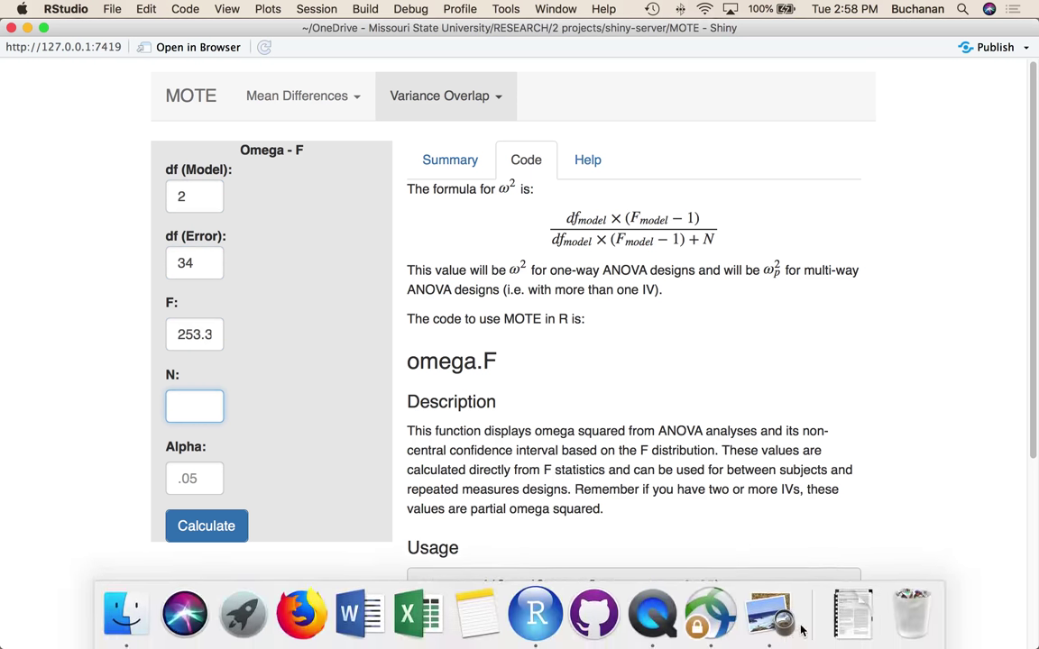
{"action": "left_click", "coordinate": [781, 618]}
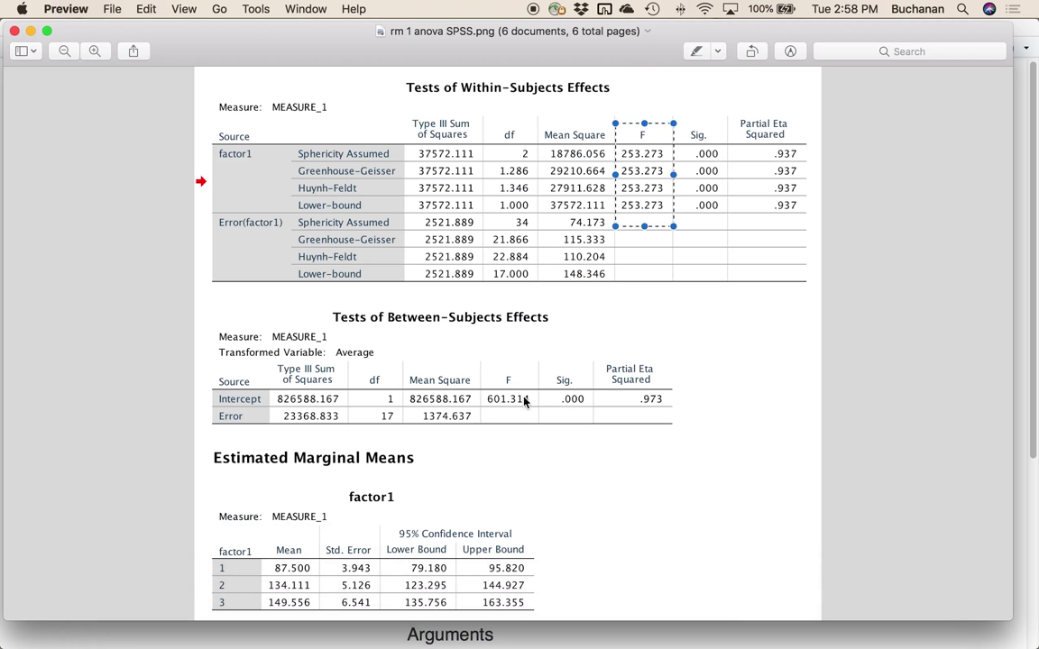
{"action": "key", "text": "Down"}
{"action": "key", "text": "Up"}
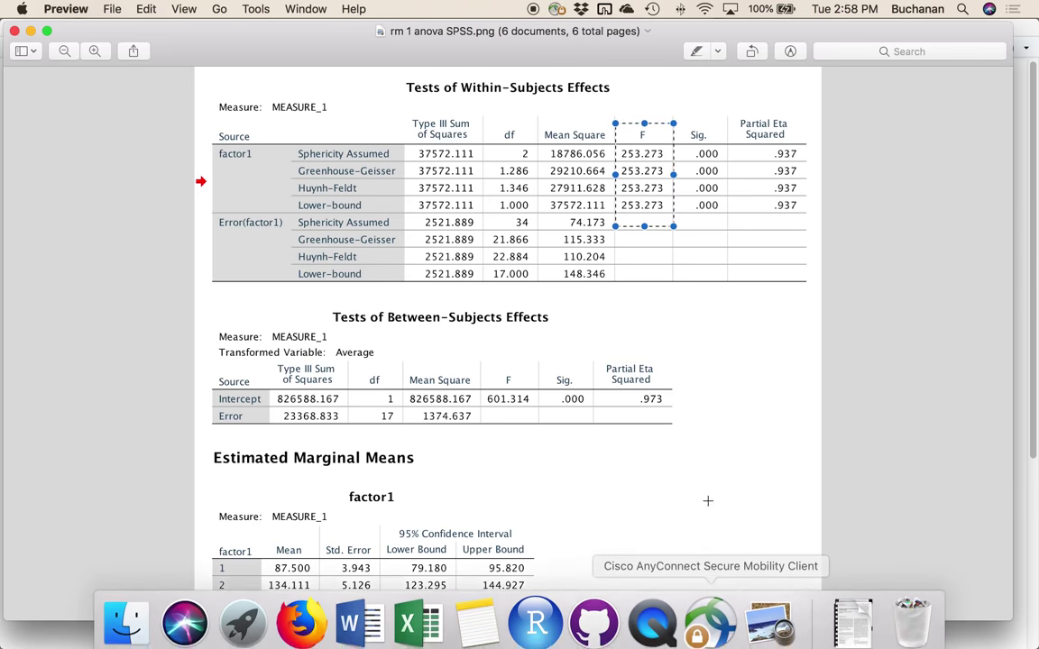
{"action": "mouse_move", "coordinate": [649, 636]}
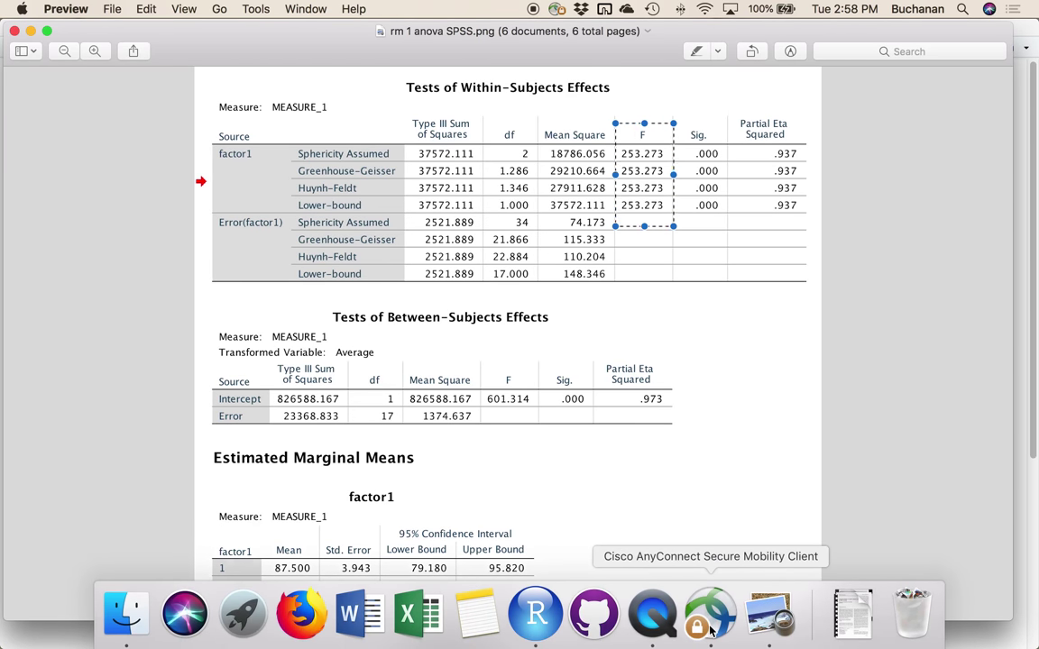
- Enter N 40 and alpha .05, calculate omega squared, and view the summary
{"action": "left_click", "coordinate": [534, 614]}
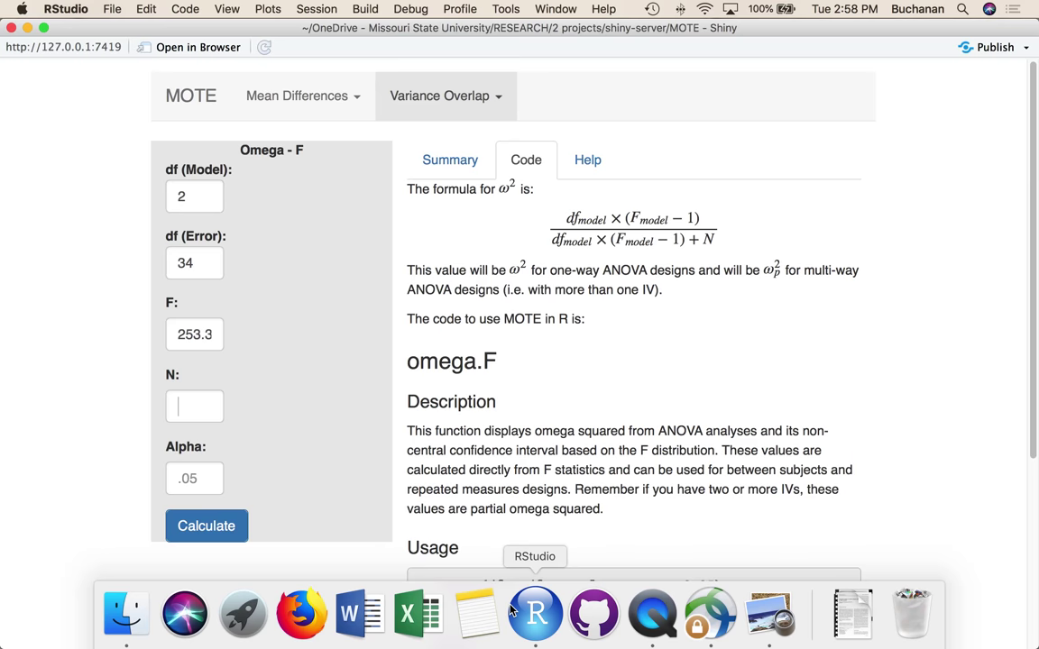
{"action": "type", "text": "40"}
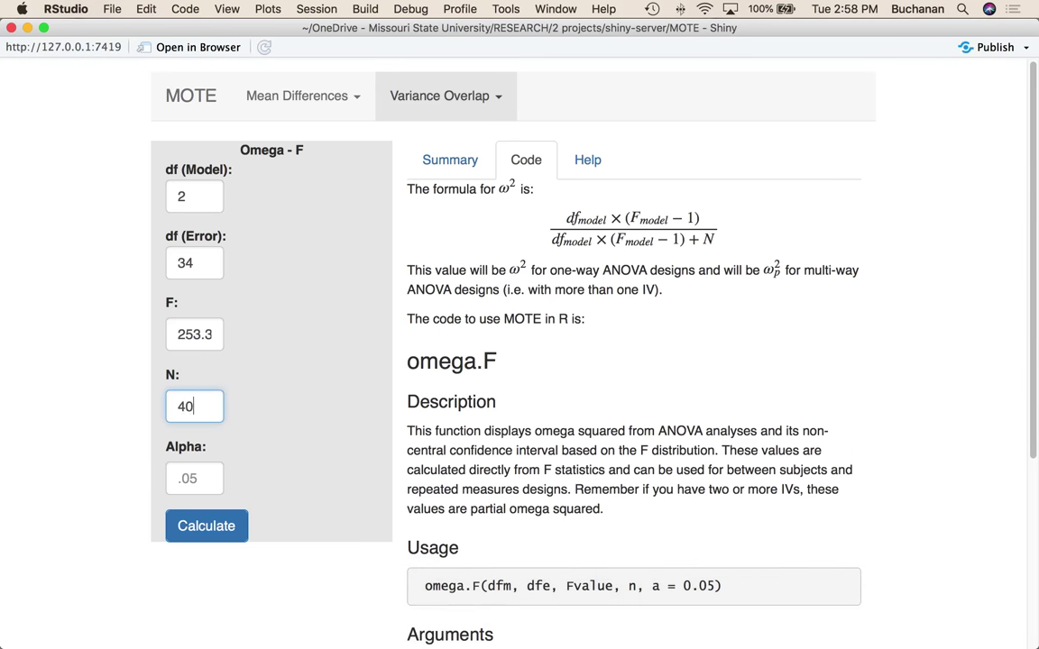
{"action": "left_click", "coordinate": [207, 478]}
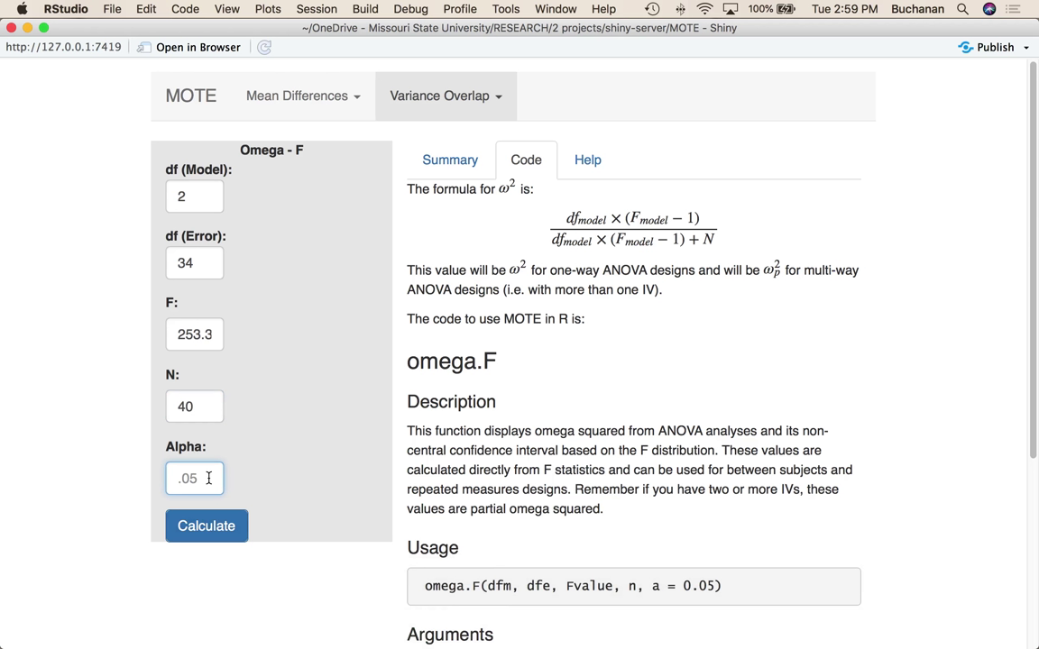
{"action": "type", "text": ".05"}
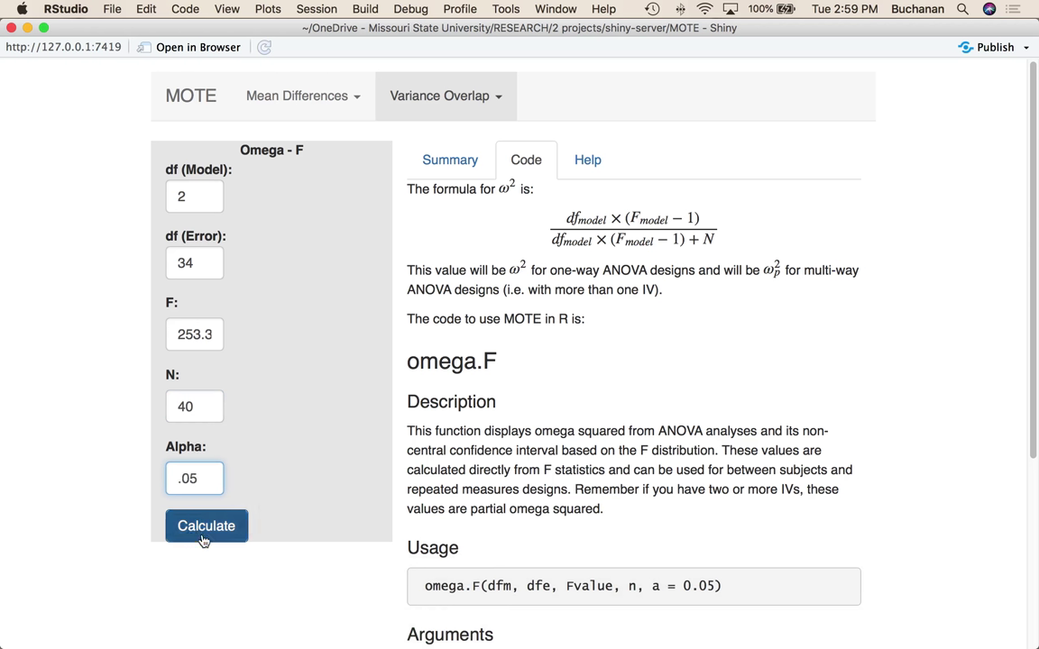
{"action": "left_click", "coordinate": [205, 533]}
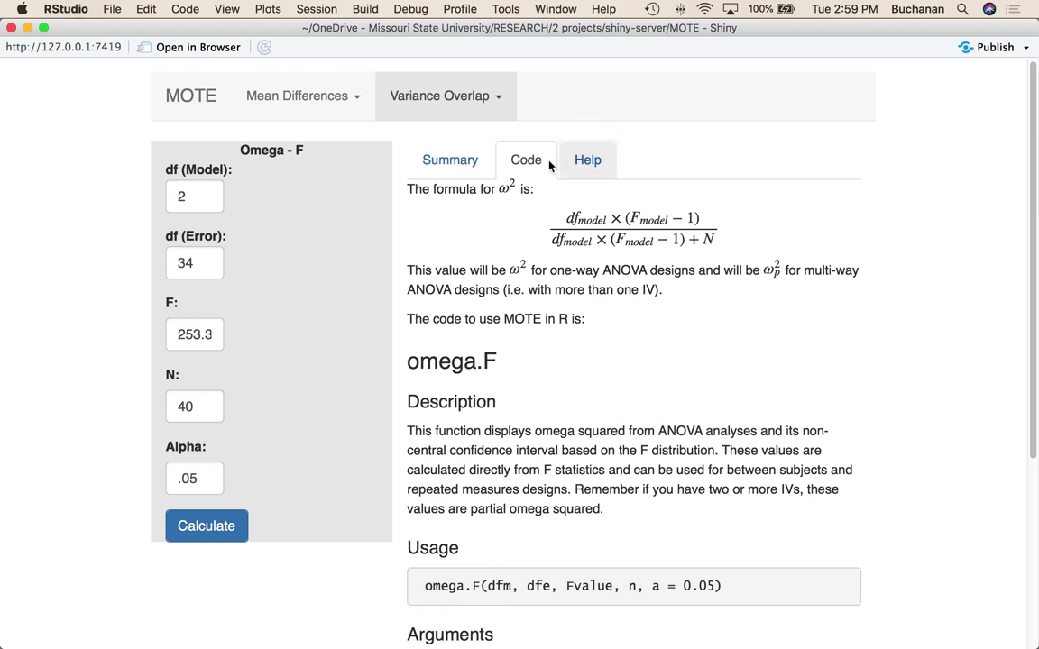
{"action": "left_click", "coordinate": [460, 164]}
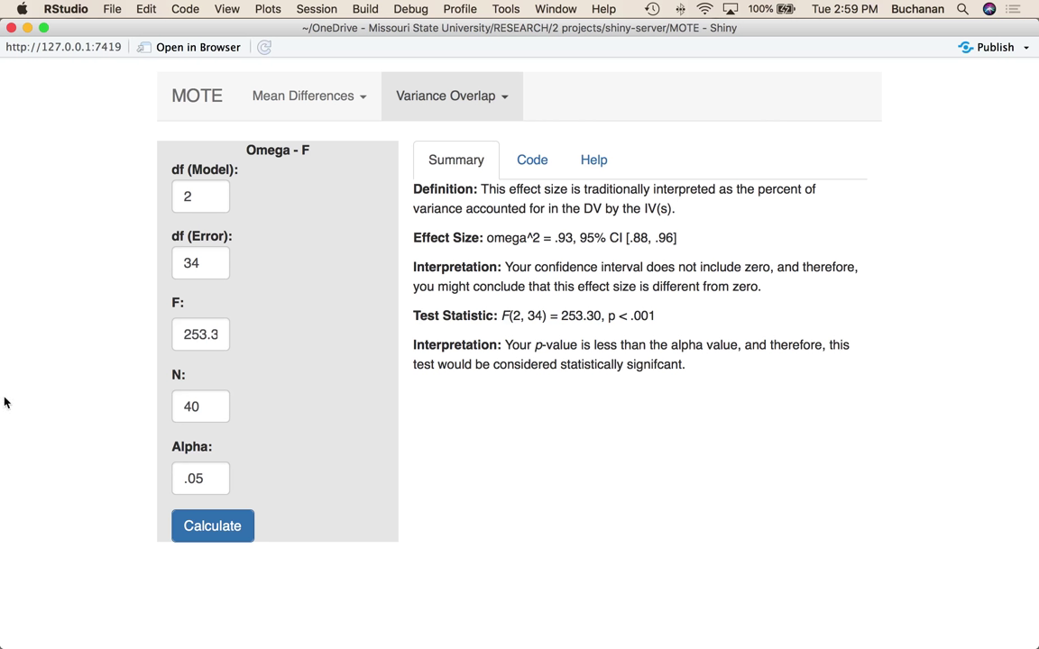
- Change N to 37 and recalculate, giving omega^2 = .93, 95% CI [.88, .96]
{"action": "double_click", "coordinate": [196, 406]}
{"action": "type", "text": "37"}
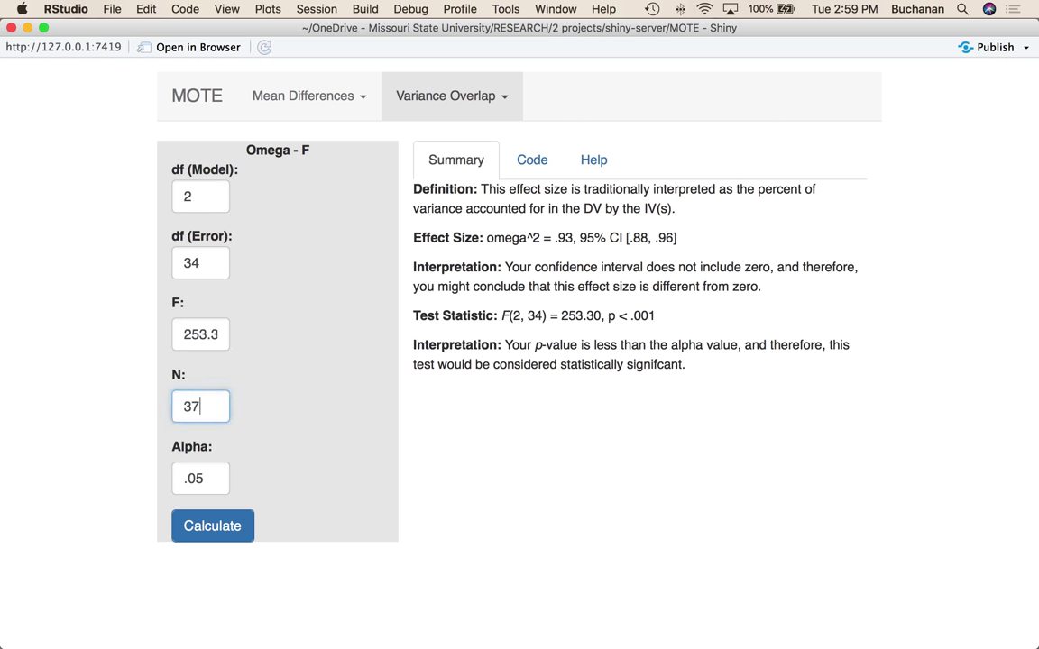
{"action": "left_click", "coordinate": [188, 538]}
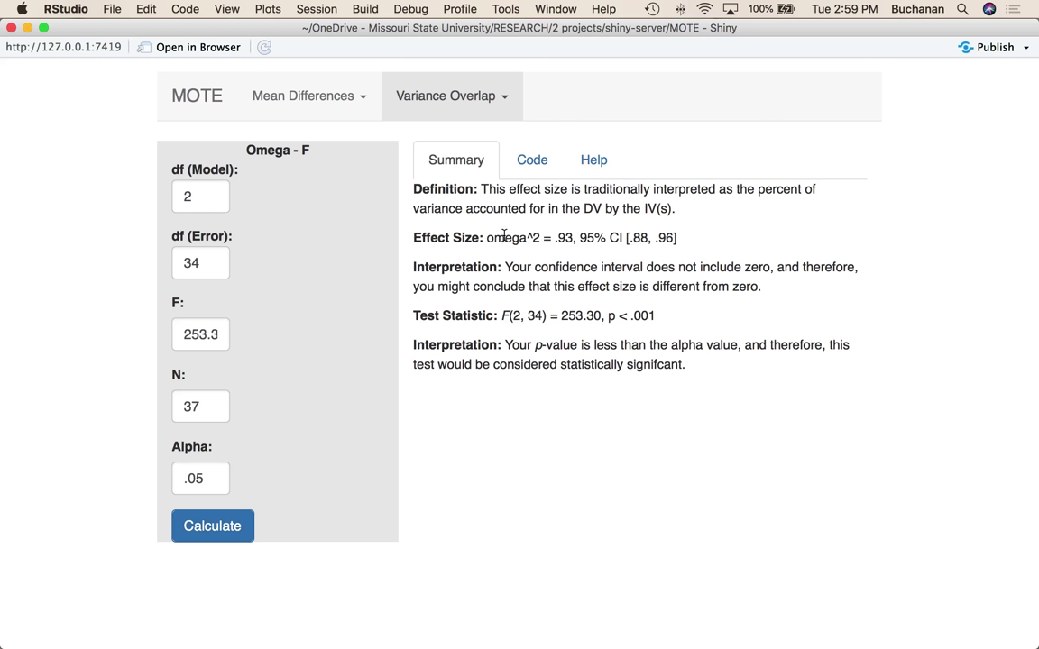
{"action": "left_click_drag", "start_coordinate": [555, 237], "coordinate": [683, 237]}
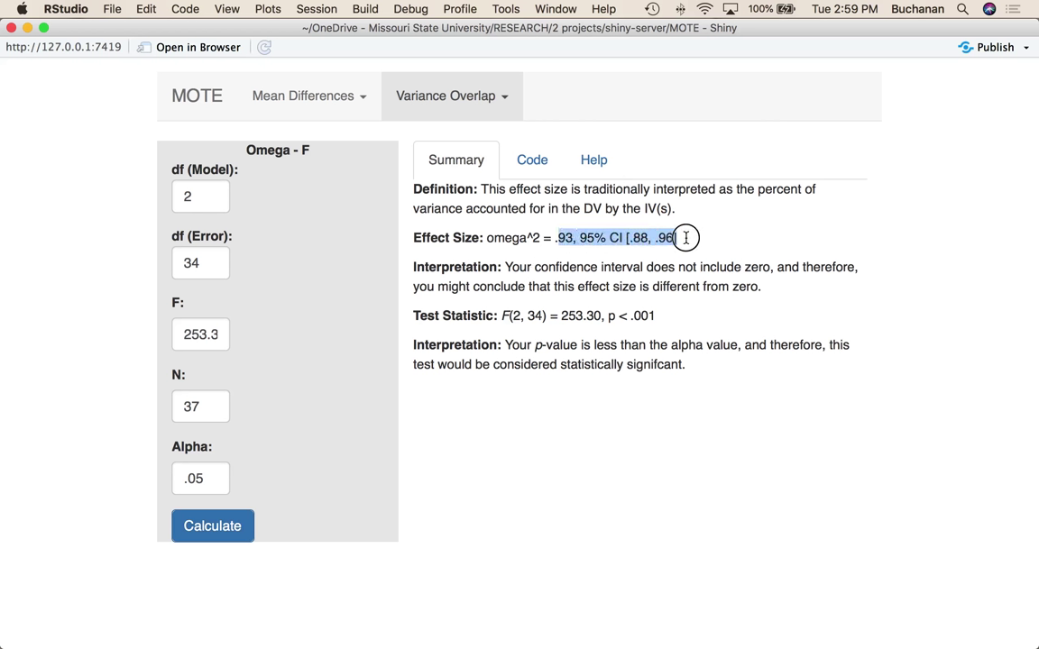
{"action": "left_click", "coordinate": [571, 239]}
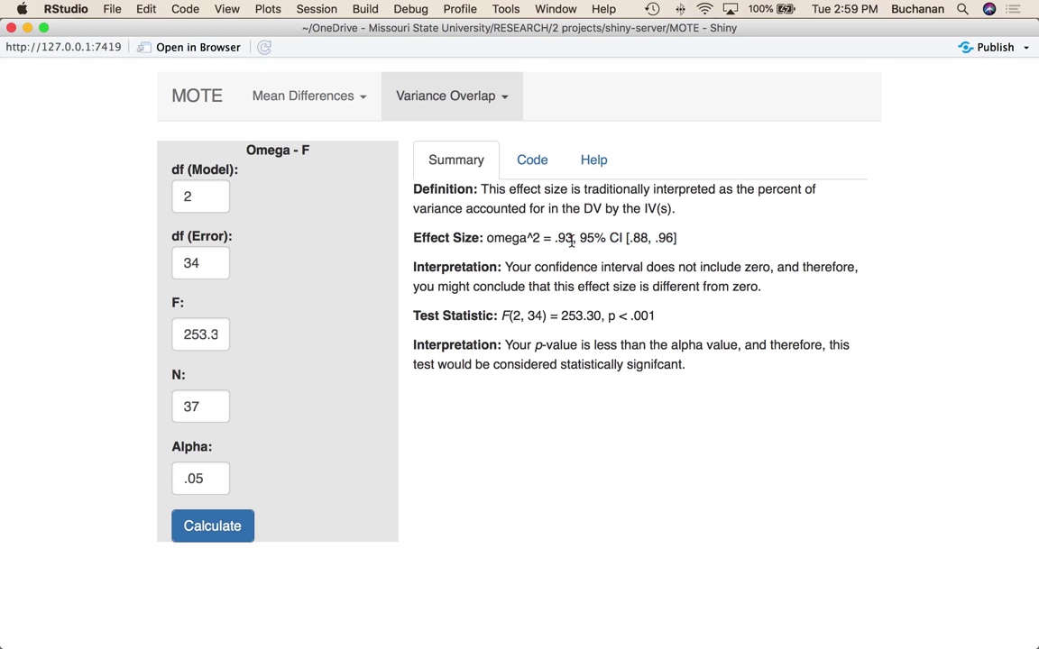
{"action": "double_click", "coordinate": [198, 333]}
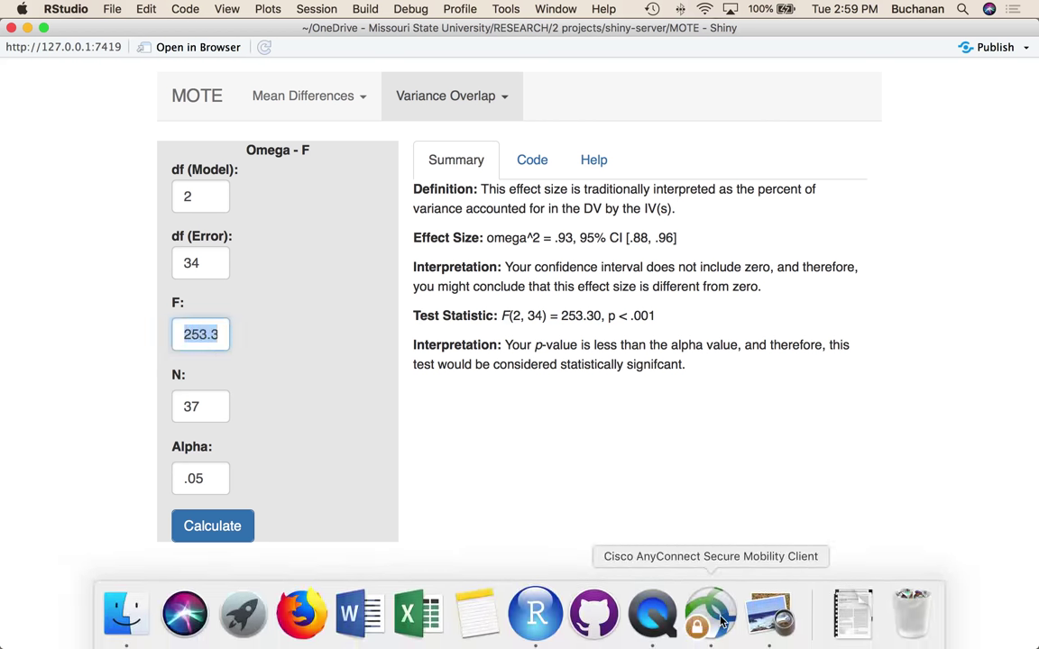
- Find the between-subjects SPSS ANOVA output and box its df (2, 8) and F 5.134
{"action": "left_click", "coordinate": [769, 609]}
{"action": "left_click", "coordinate": [778, 480]}
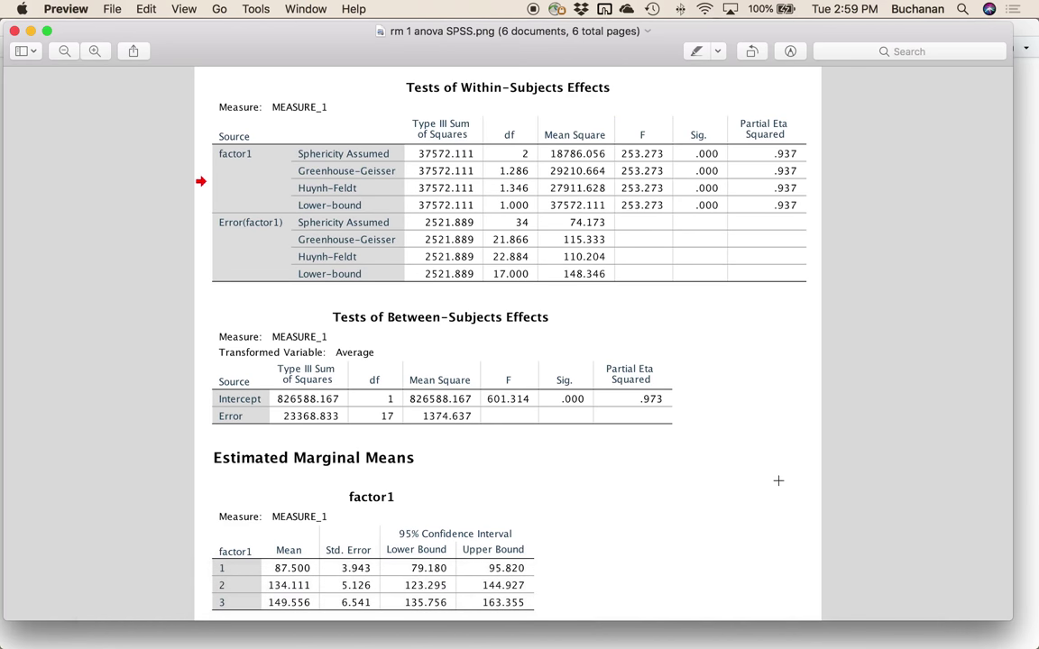
{"action": "key", "text": "Down"}
{"action": "key", "text": "Down"}
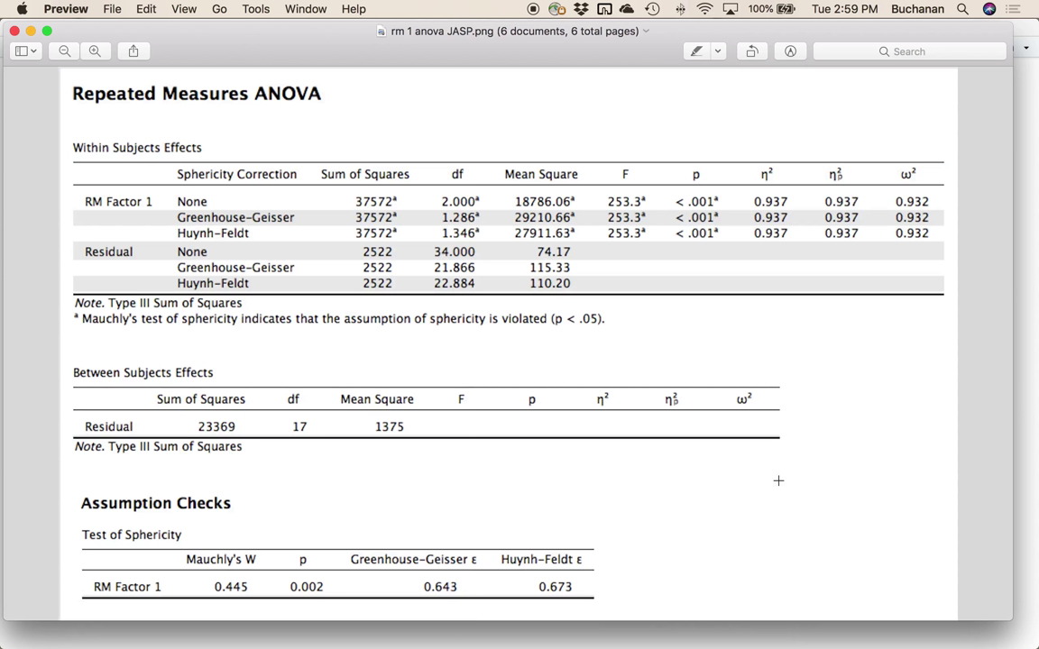
{"action": "key", "text": "Down"}
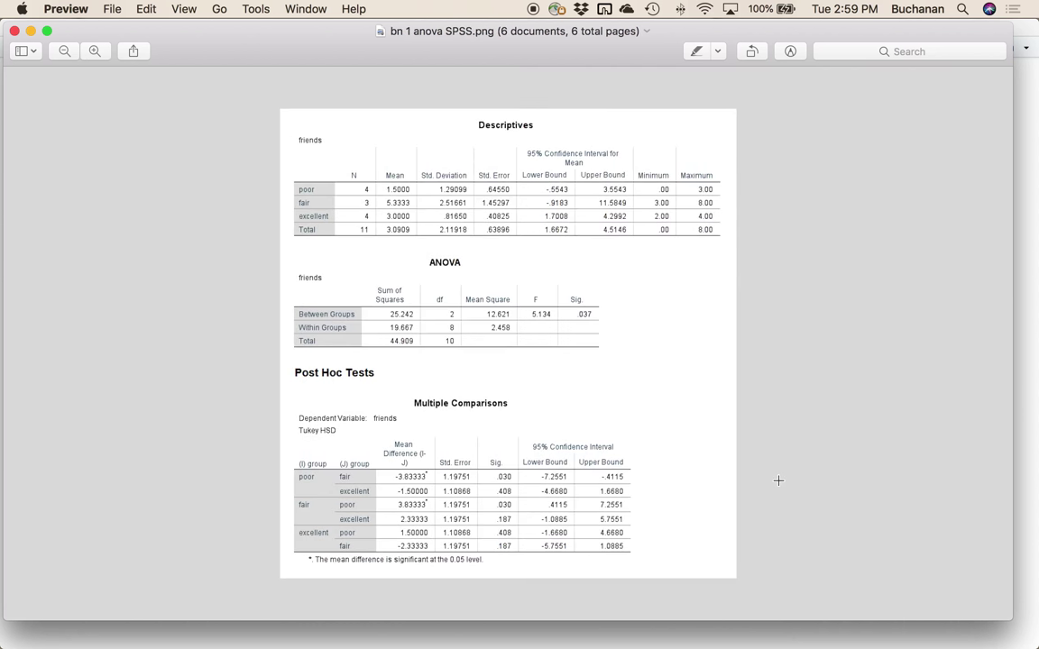
{"action": "key", "text": "super+plus"}
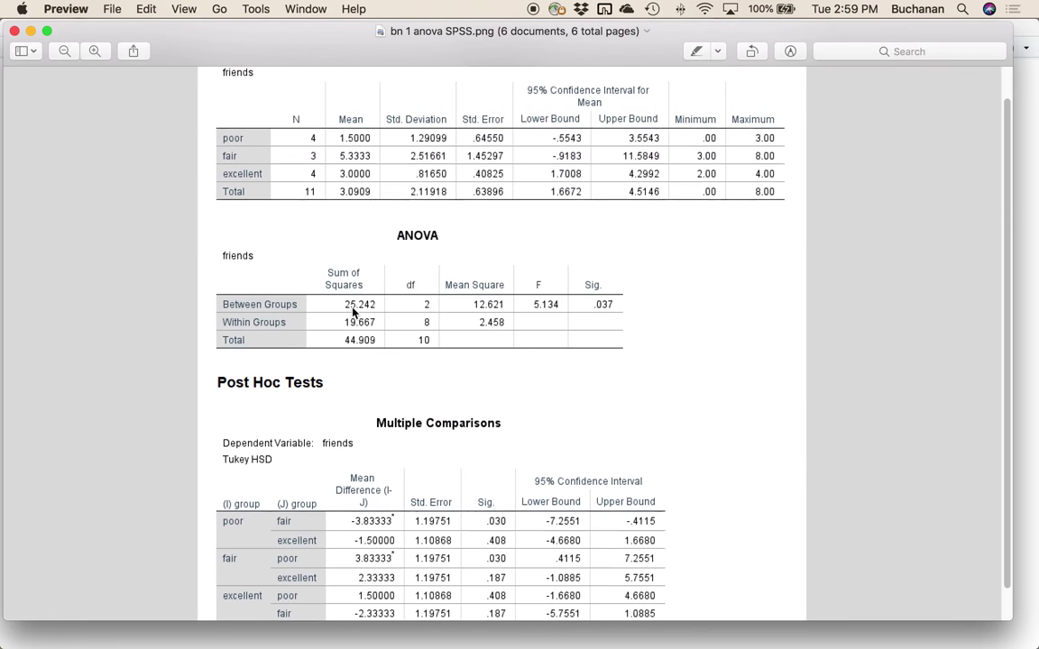
{"action": "scroll", "coordinate": [317, 276], "scroll_direction": "up", "scroll_amount": 1}
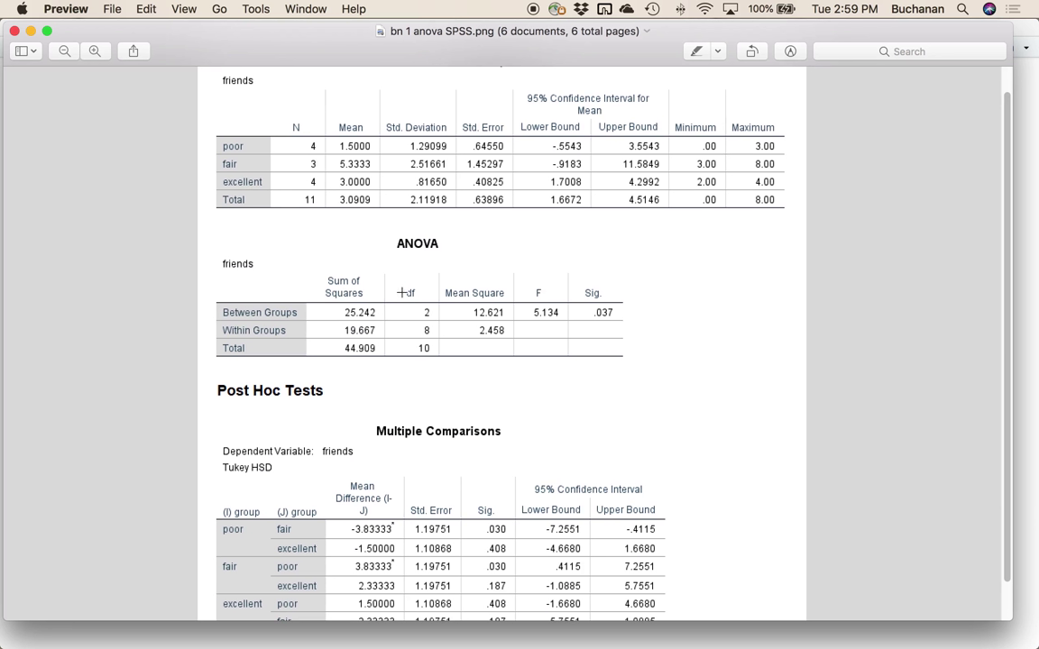
{"action": "left_click_drag", "start_coordinate": [388, 290], "coordinate": [449, 341]}
{"action": "left_click_drag", "start_coordinate": [516, 290], "coordinate": [566, 330]}
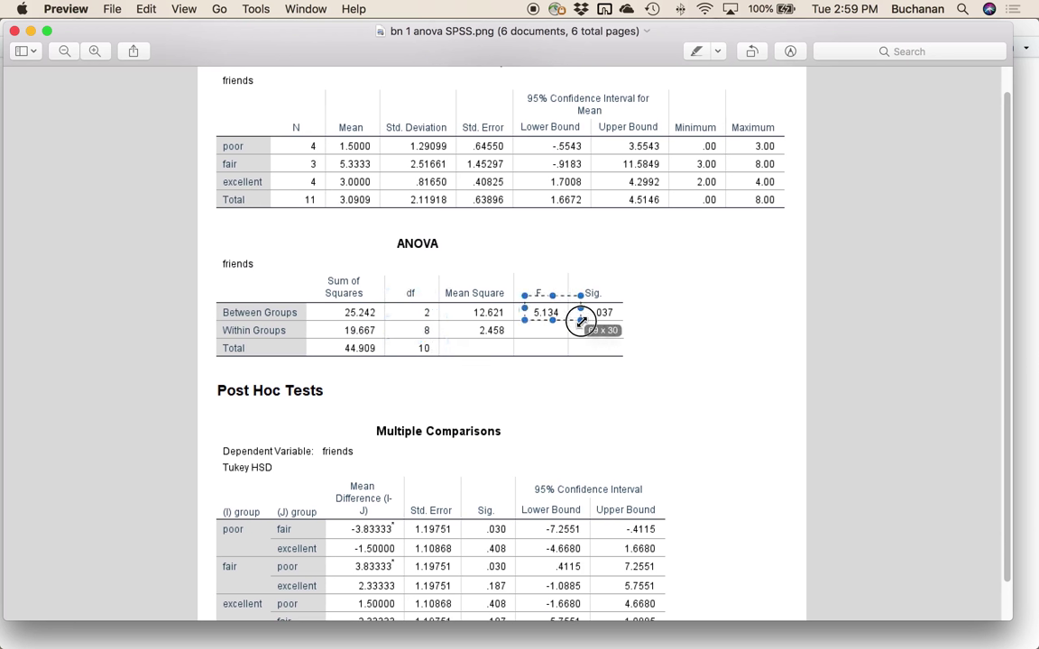
{"action": "left_click", "coordinate": [898, 636]}
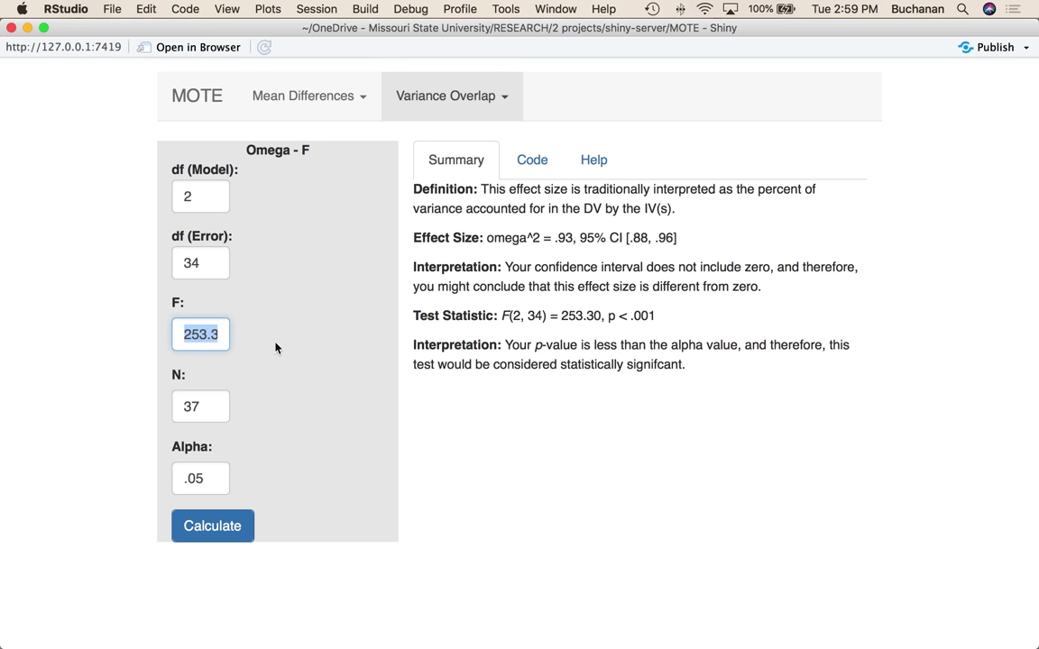
- Enter df (Error) 8, F 5.13 and N 11 for the between-subjects ANOVA and calculate
{"action": "left_click", "coordinate": [193, 196]}
{"action": "key", "text": "Tab"}
{"action": "type", "text": "8"}
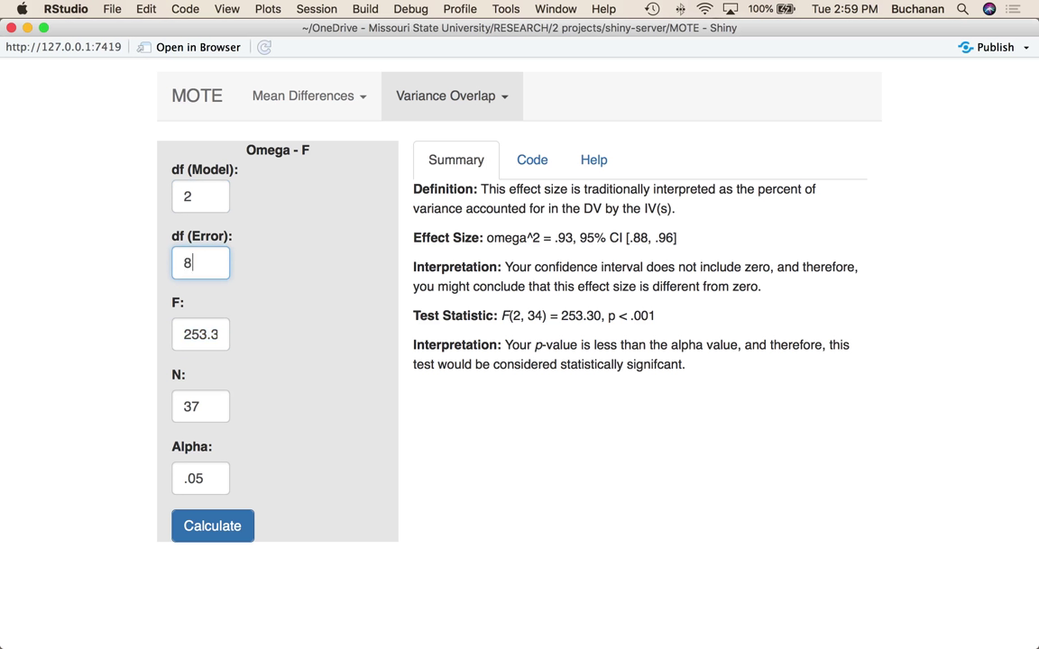
{"action": "key", "text": "Tab"}
{"action": "type", "text": "5.13"}
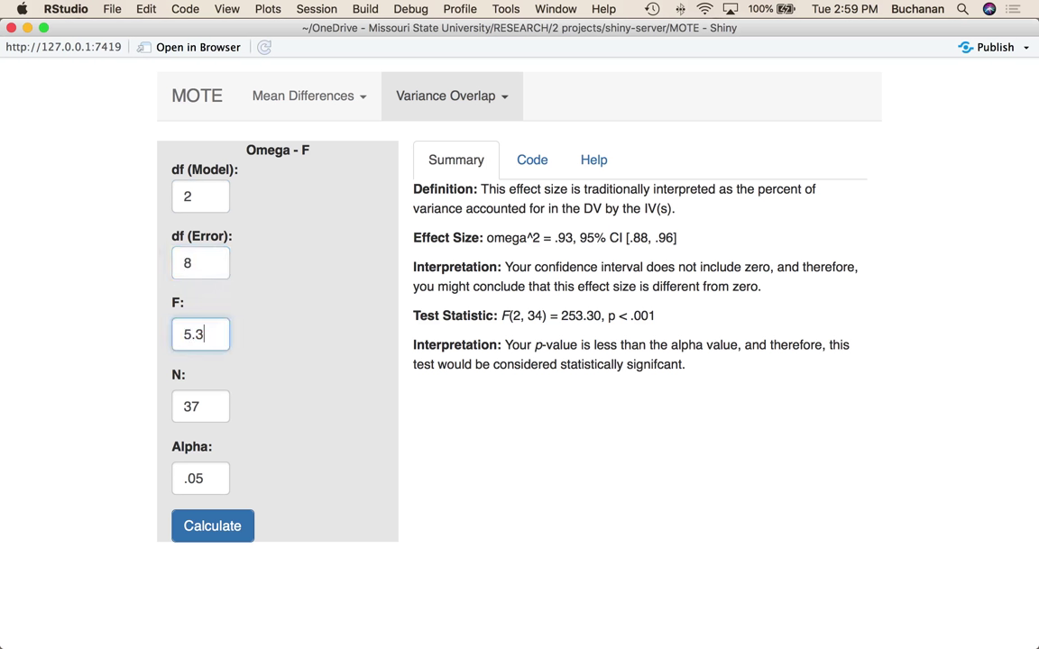
{"action": "key", "text": "Tab"}
{"action": "type", "text": "11"}
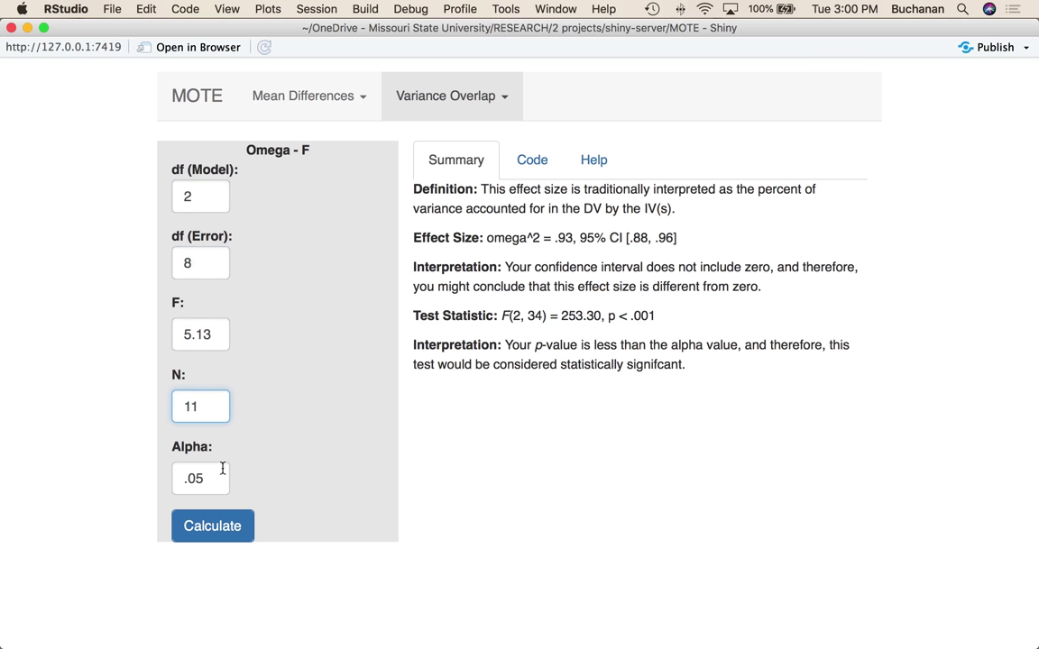
{"action": "left_click", "coordinate": [209, 530]}
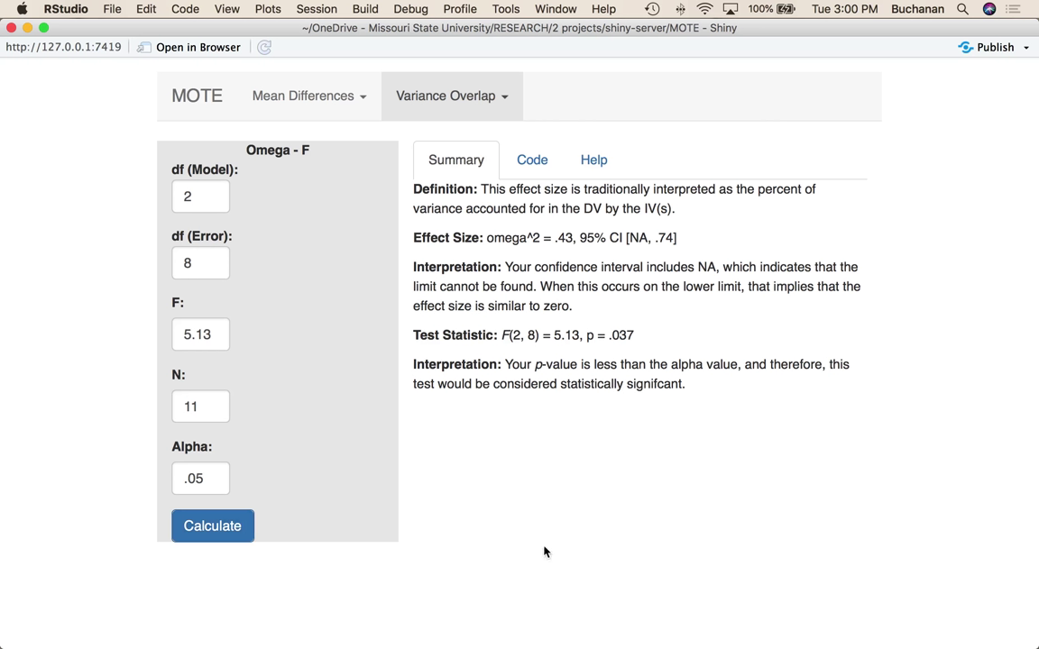
- Highlight the confidence interval [NA, .74] and bring the ANOVA outputs back up
{"action": "left_click_drag", "start_coordinate": [620, 238], "coordinate": [678, 240]}
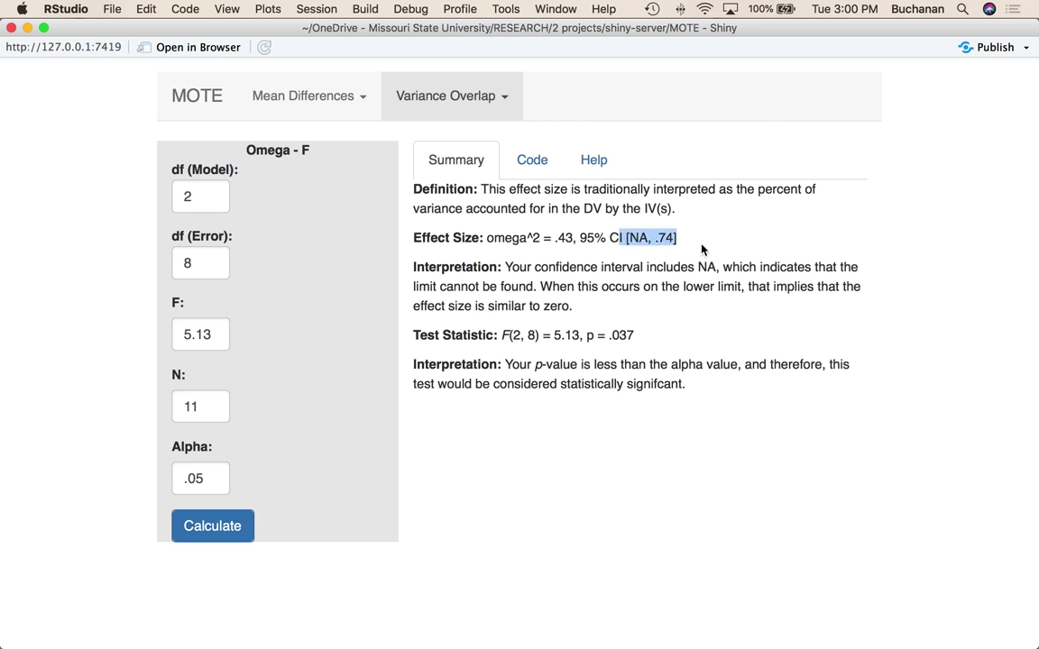
{"action": "mouse_move", "coordinate": [771, 637]}
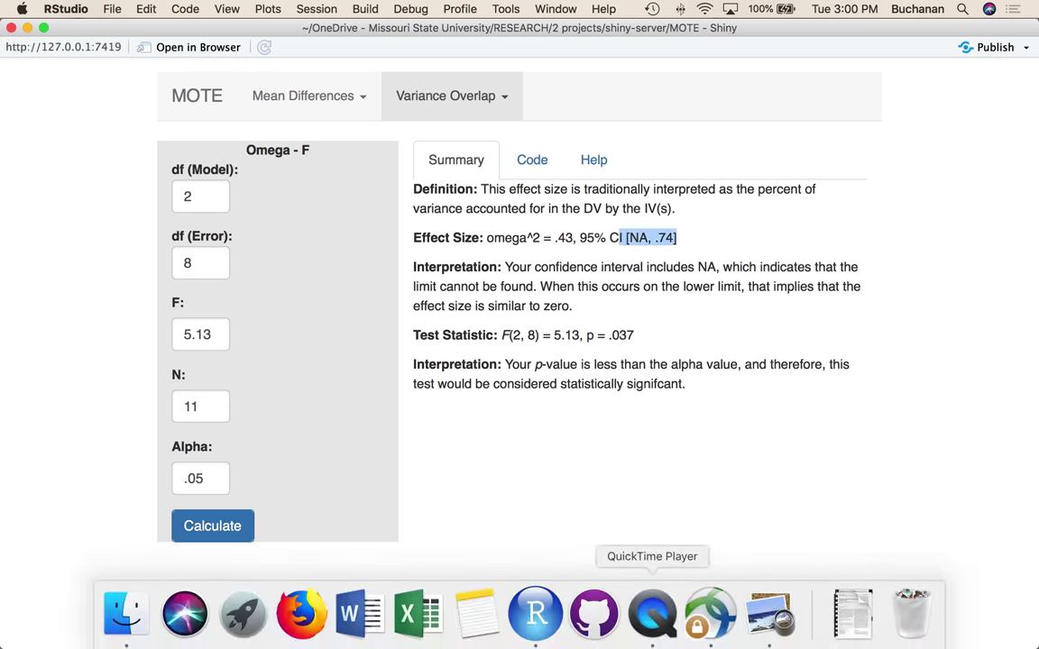
{"action": "left_click", "coordinate": [770, 631]}
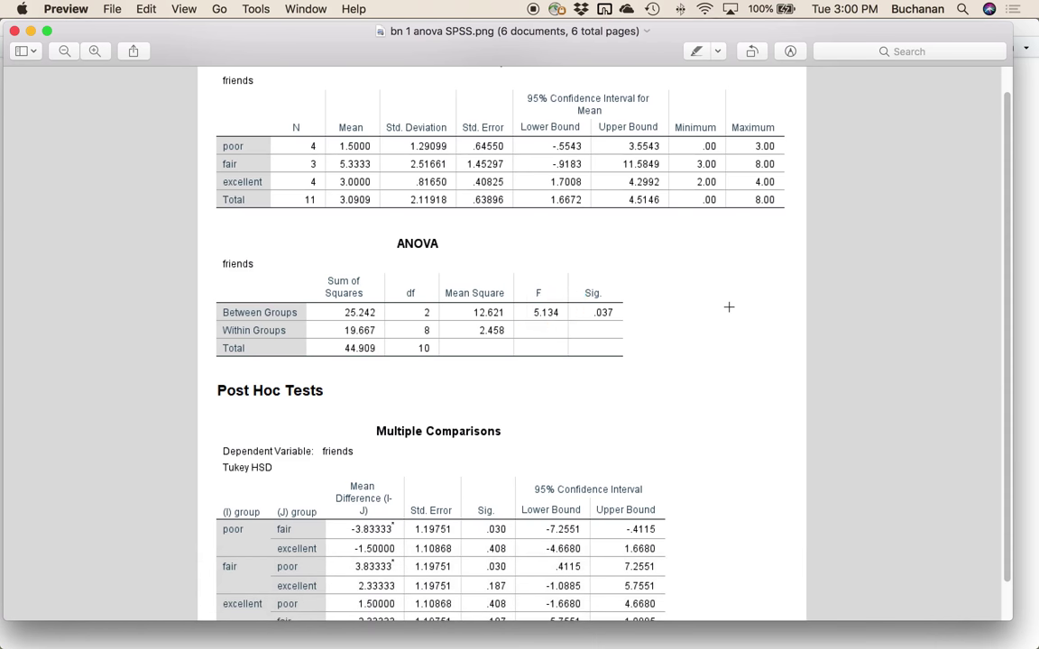
- Compare against the JASP output by boxing its ω² column (0.429), then return to MOTE
{"action": "scroll", "coordinate": [729, 308], "scroll_direction": "down", "scroll_amount": 1}
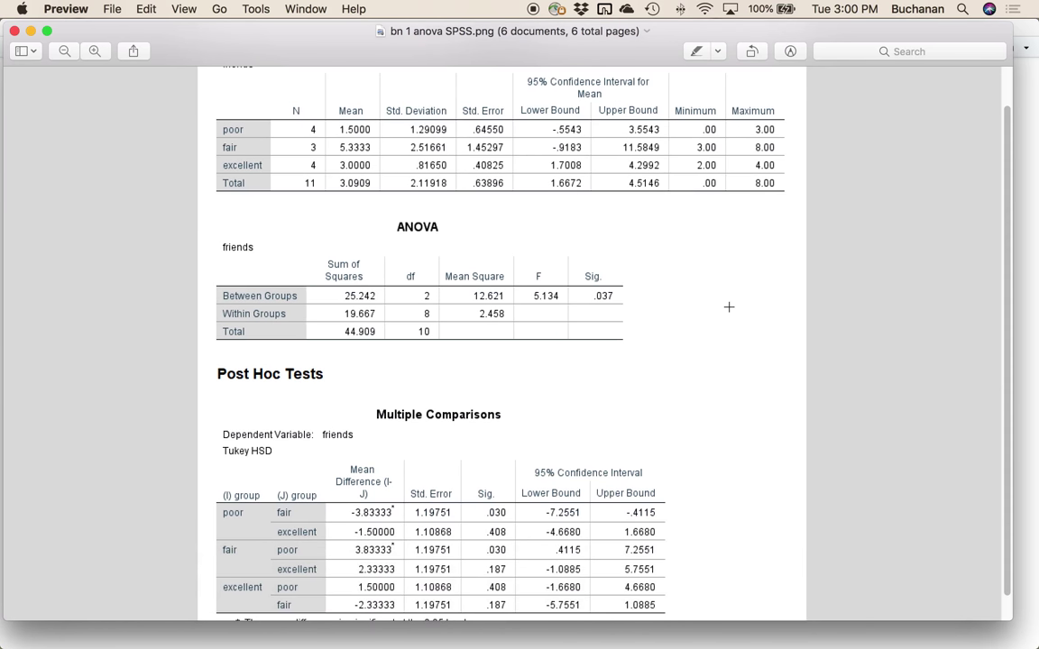
{"action": "scroll", "coordinate": [729, 307], "scroll_direction": "down", "scroll_amount": 2}
{"action": "scroll", "coordinate": [729, 307], "scroll_direction": "up", "scroll_amount": 2}
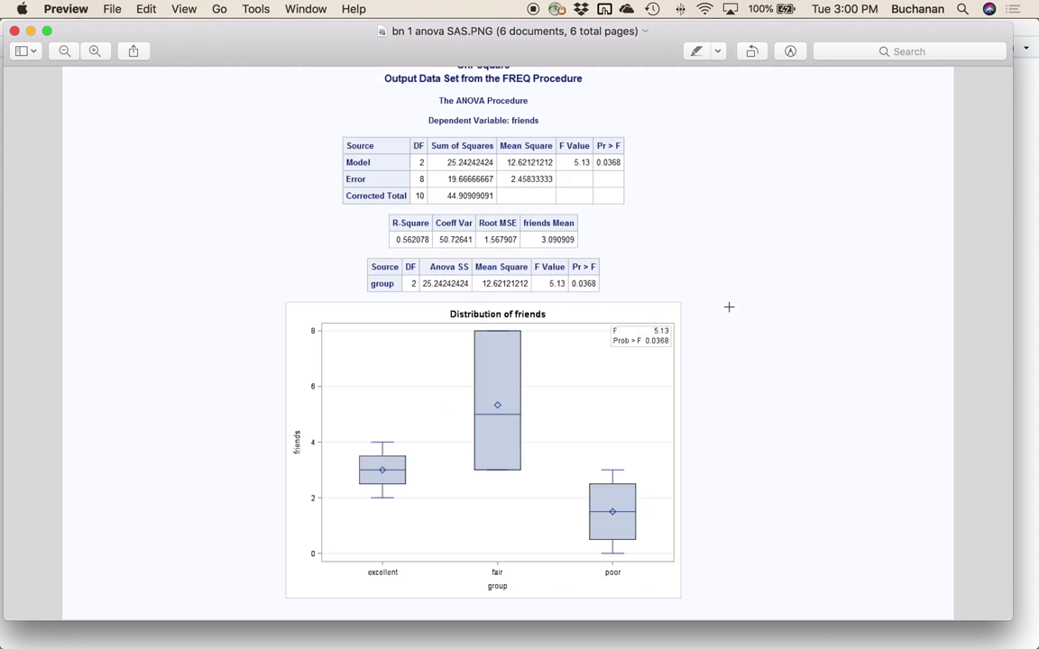
{"action": "scroll", "coordinate": [729, 308], "scroll_direction": "up", "scroll_amount": 2}
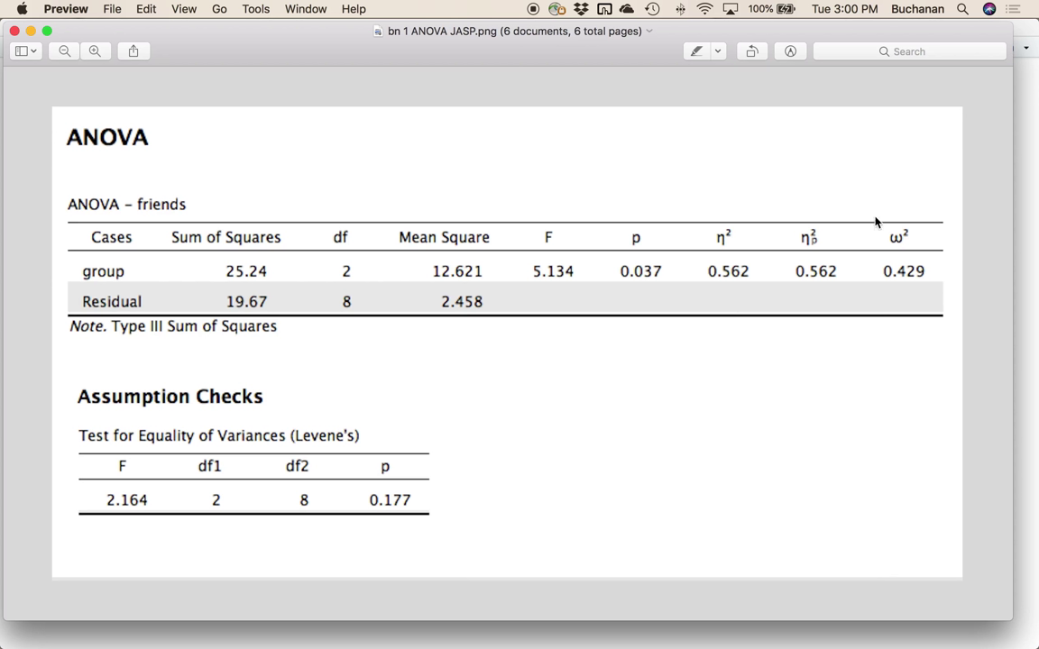
{"action": "left_click_drag", "start_coordinate": [877, 213], "coordinate": [947, 302]}
{"action": "key", "text": "super+Tab"}
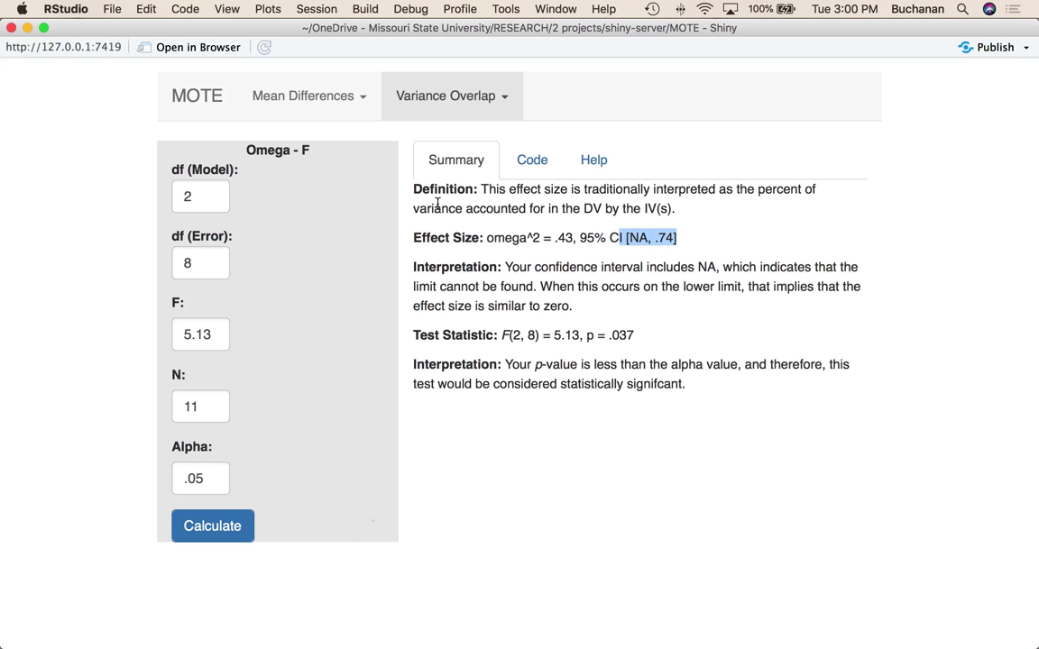
- Open the Variance Overlap dropdown to show the other effect size calculators
{"action": "left_click", "coordinate": [453, 106]}
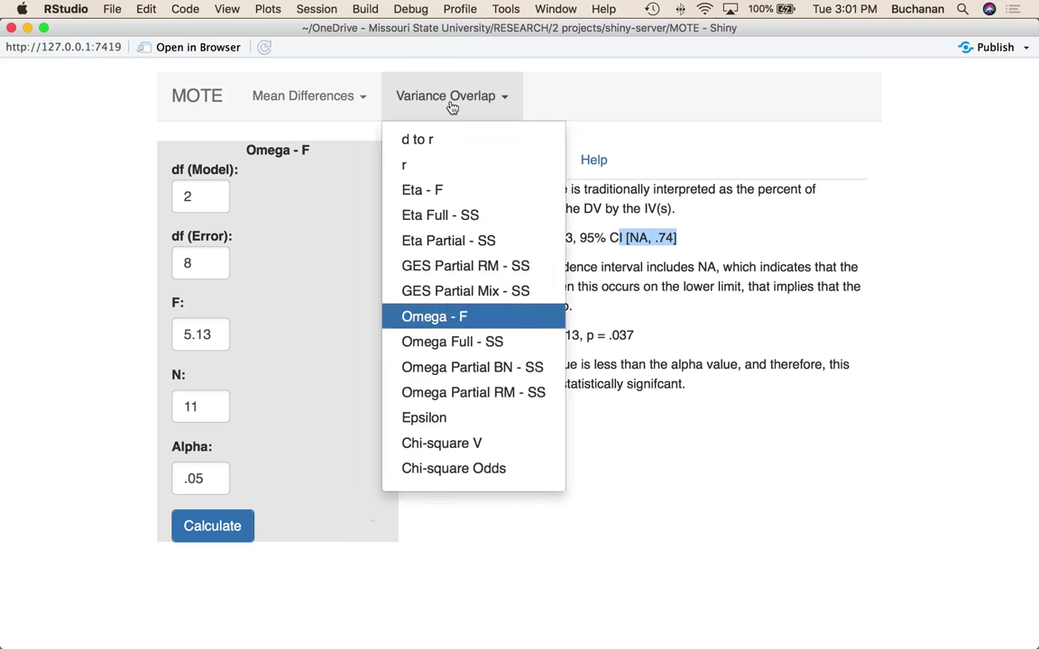